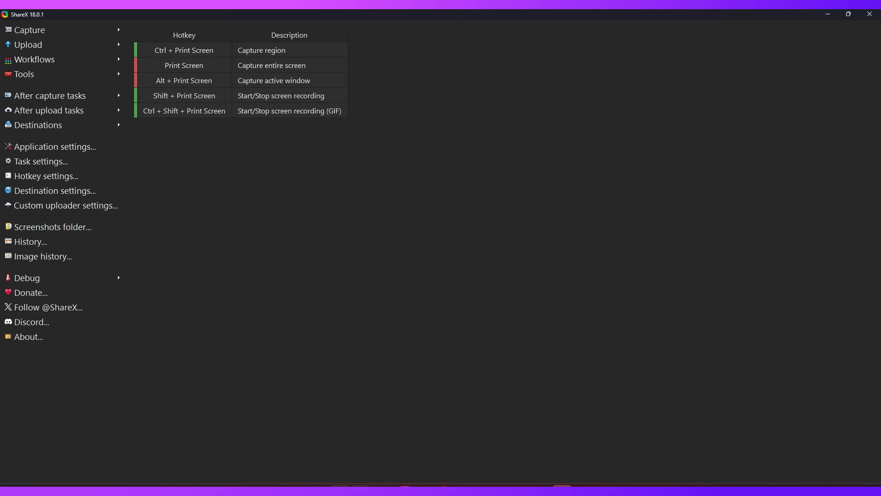
Step: Bring the Edge window with the Copilot Studio agent overview page to the front
{"action": "left_click", "coordinate": [360, 485]}
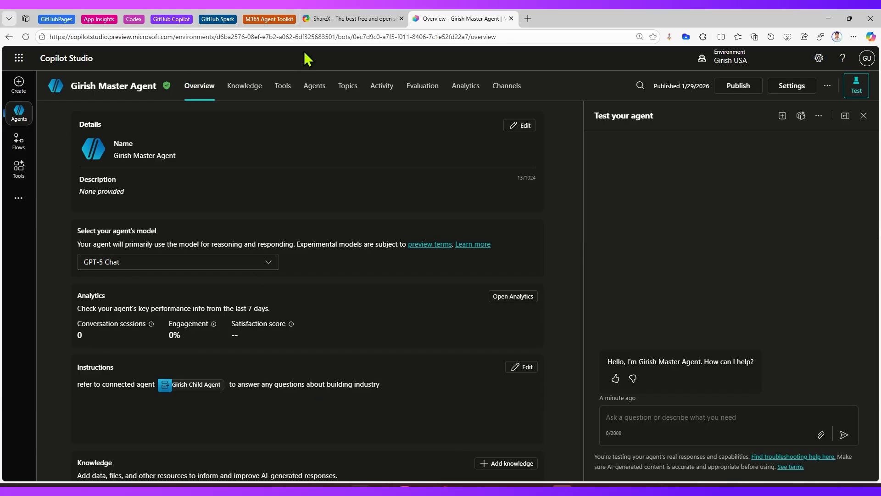
{"action": "left_click", "coordinate": [354, 19]}
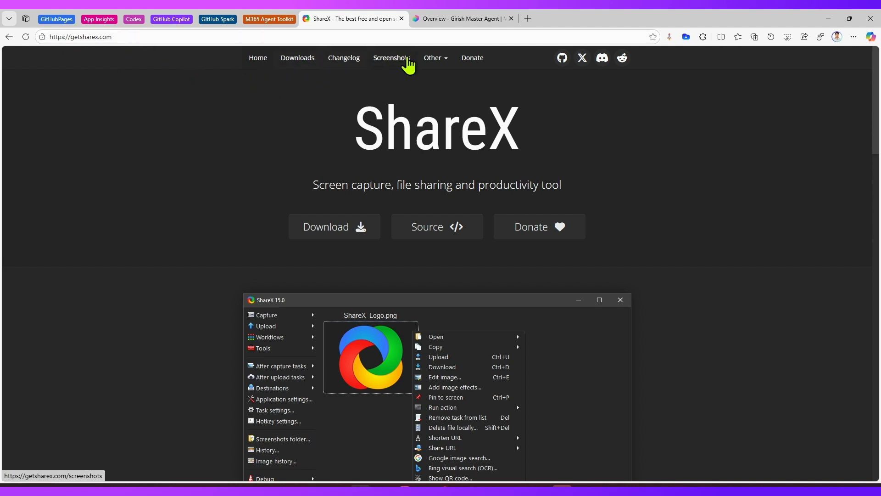
{"action": "left_click", "coordinate": [431, 59]}
{"action": "left_click", "coordinate": [429, 59]}
{"action": "left_click", "coordinate": [427, 63]}
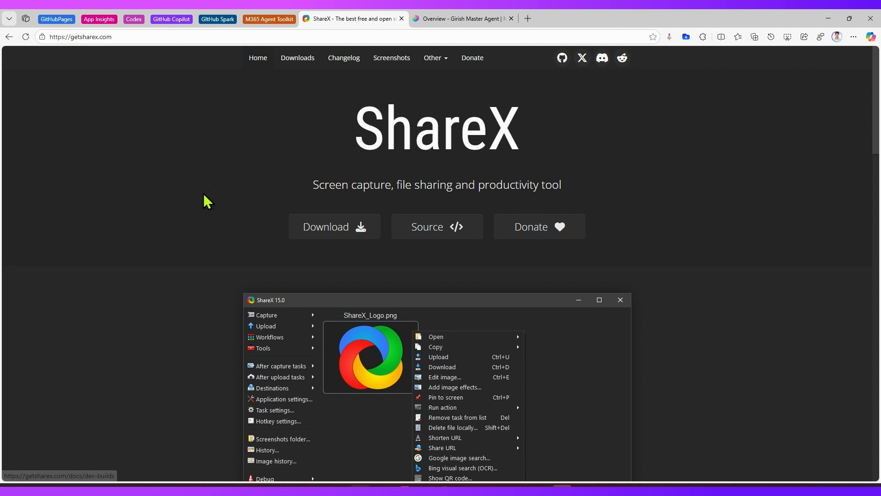
{"action": "scroll", "coordinate": [199, 203], "scroll_direction": "down", "scroll_amount": 7}
{"action": "scroll", "coordinate": [198, 229], "scroll_direction": "down", "scroll_amount": 3}
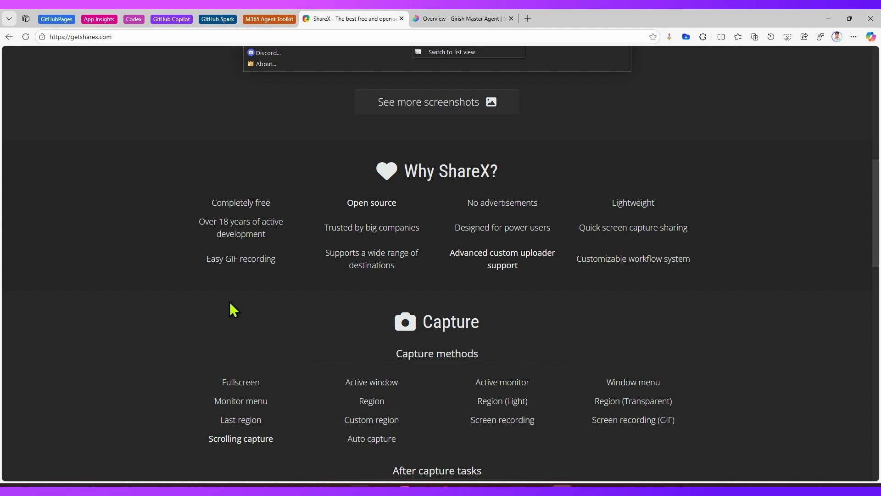
{"action": "left_click", "coordinate": [462, 19]}
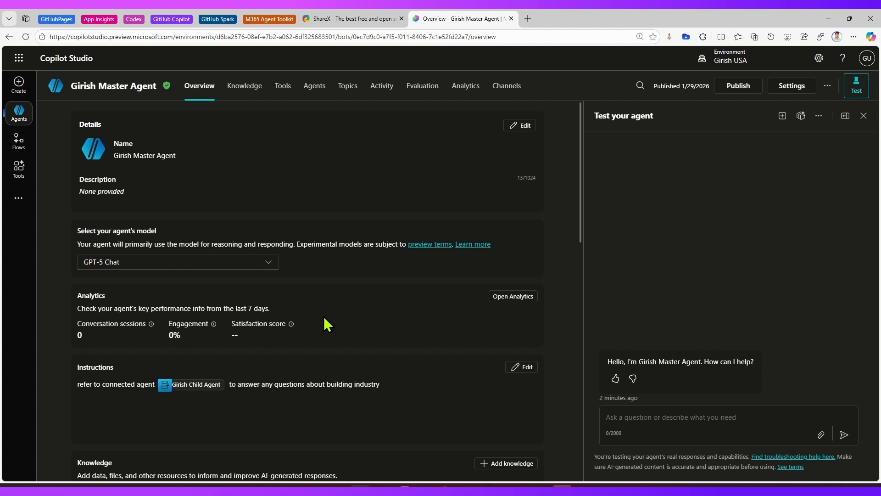
Step: From ShareX's Tools menu, create a new 500x200 transparent image in the image editor
{"action": "mouse_move", "coordinate": [340, 481]}
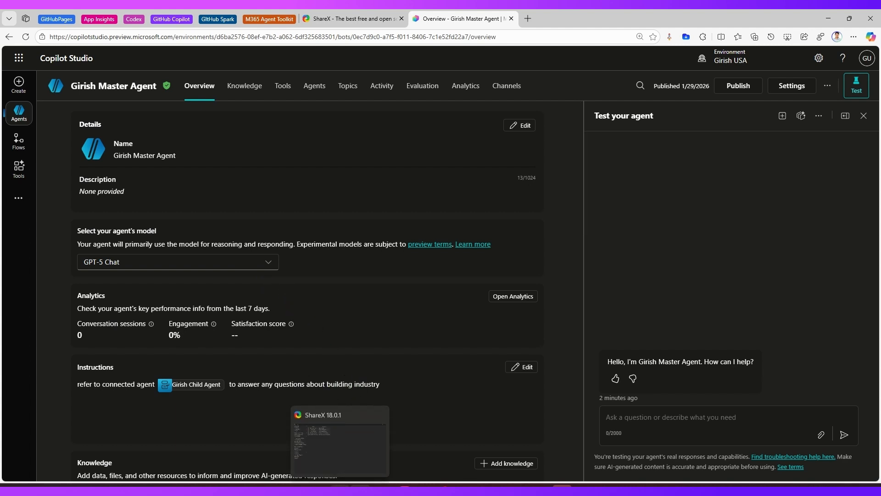
{"action": "left_click", "coordinate": [340, 434]}
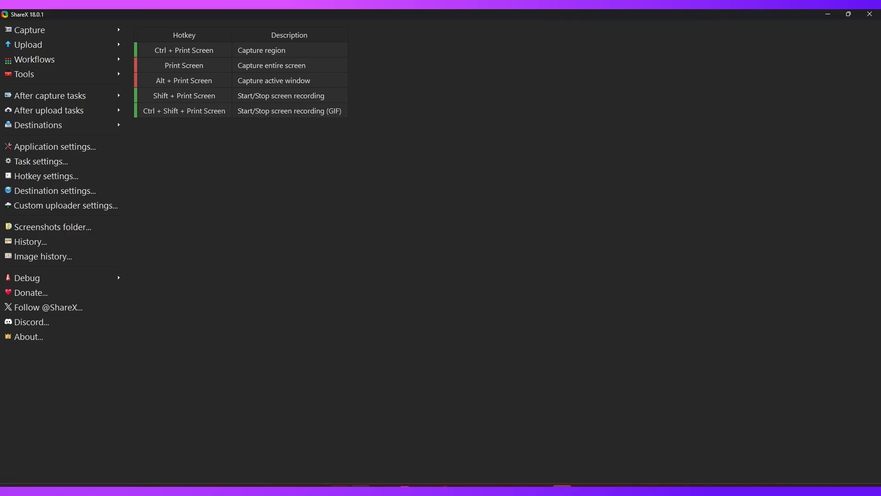
{"action": "left_click", "coordinate": [78, 76]}
{"action": "left_click", "coordinate": [81, 74]}
{"action": "left_click", "coordinate": [154, 132]}
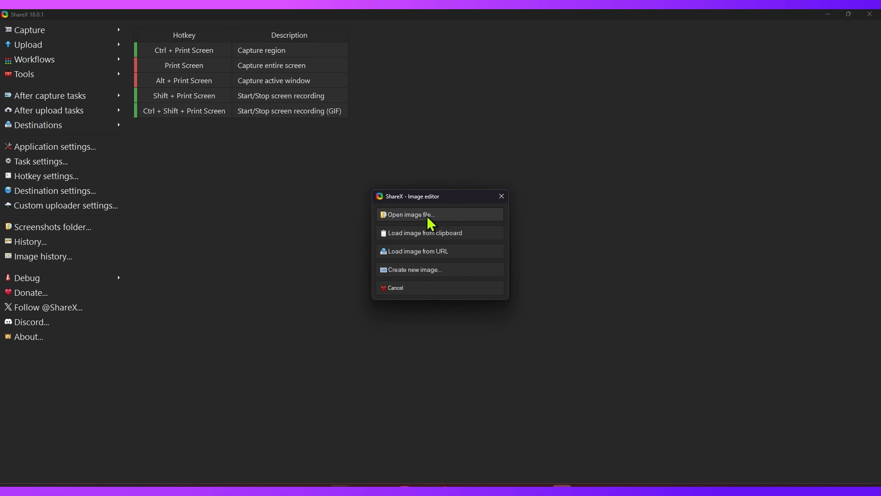
{"action": "left_click", "coordinate": [418, 271]}
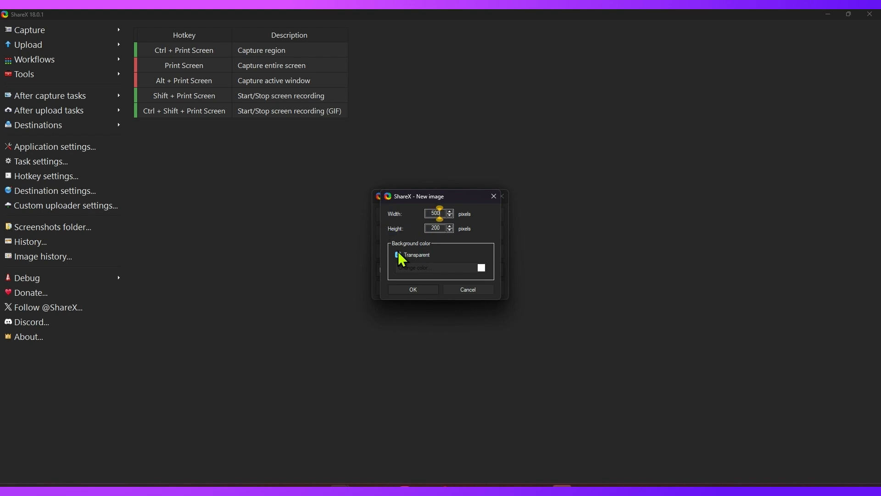
{"action": "left_click", "coordinate": [417, 290]}
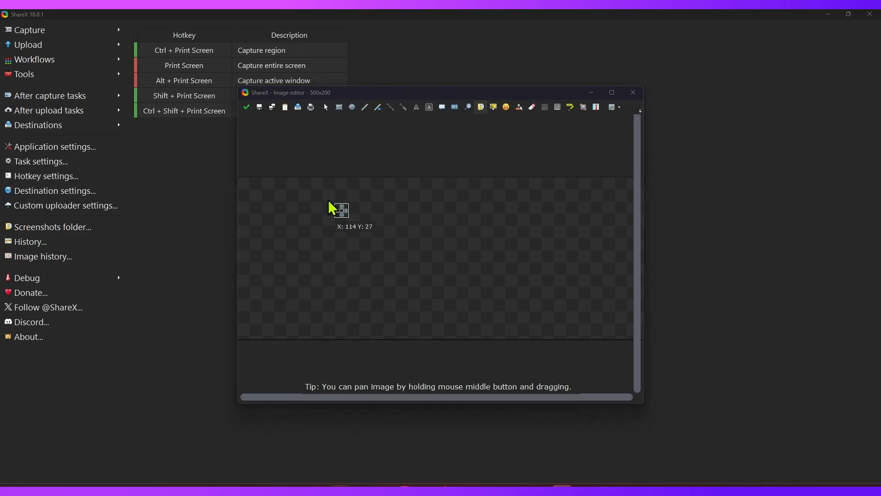
Step: Cancel the image file picker and close the blank image without saving
{"action": "left_click", "coordinate": [366, 205]}
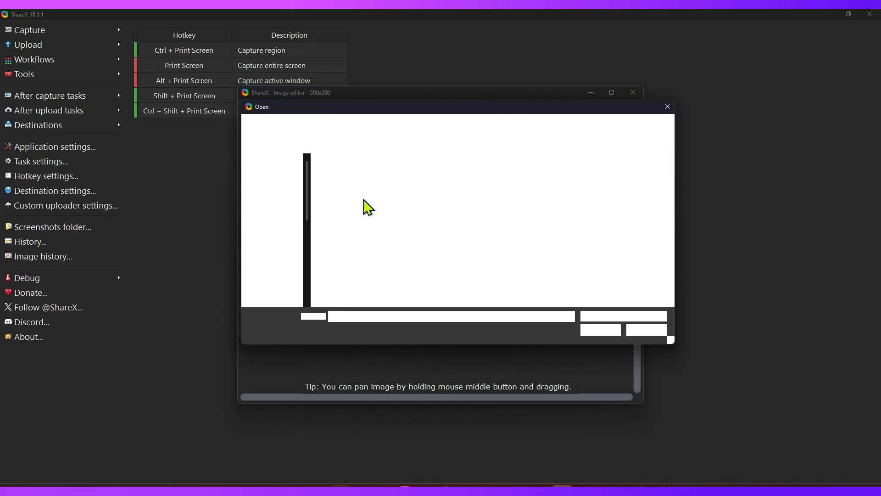
{"action": "left_click", "coordinate": [643, 330]}
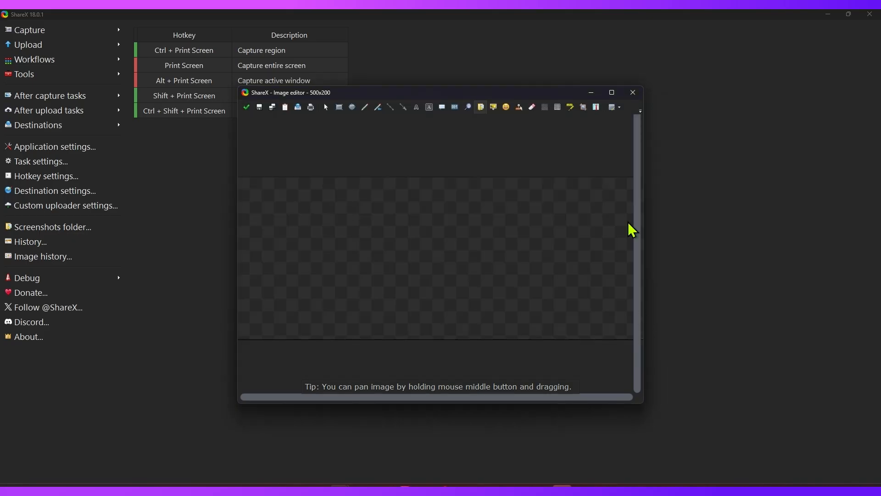
{"action": "left_click", "coordinate": [635, 96]}
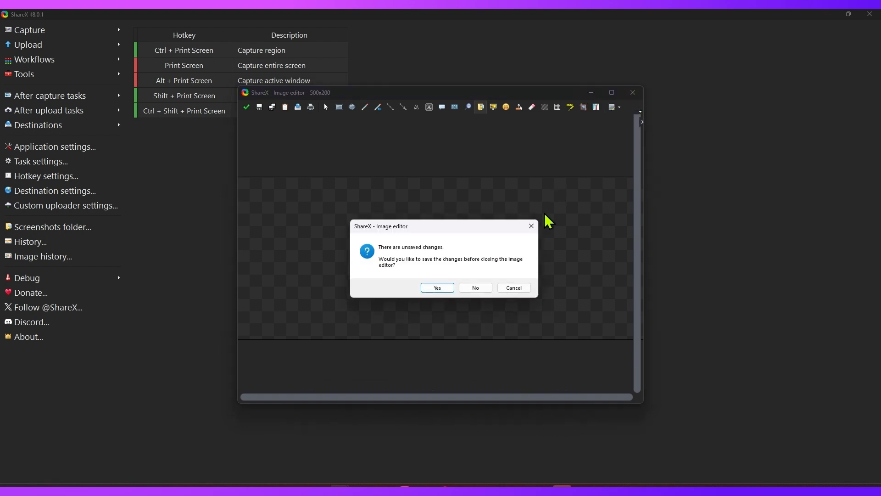
{"action": "left_click", "coordinate": [476, 289]}
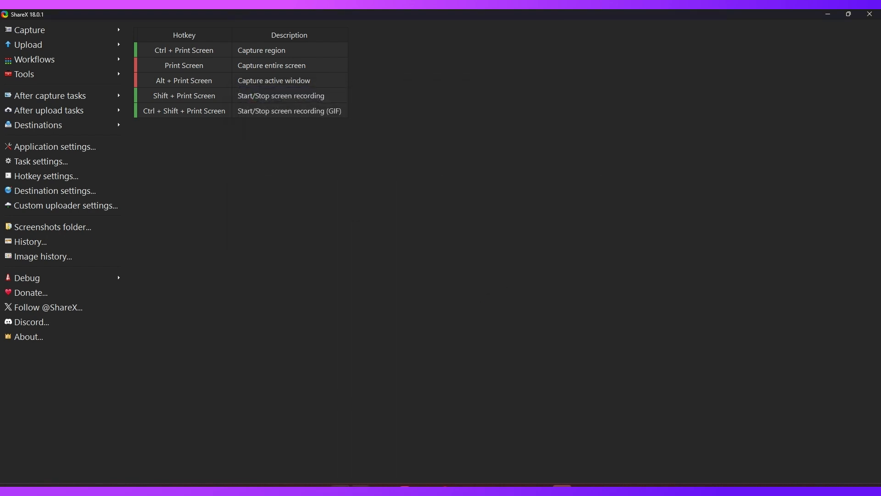
Step: Open Screenshot 2026-01-30 083428.png from Downloads in the image editor and maximize the editor
{"action": "left_click", "coordinate": [361, 486]}
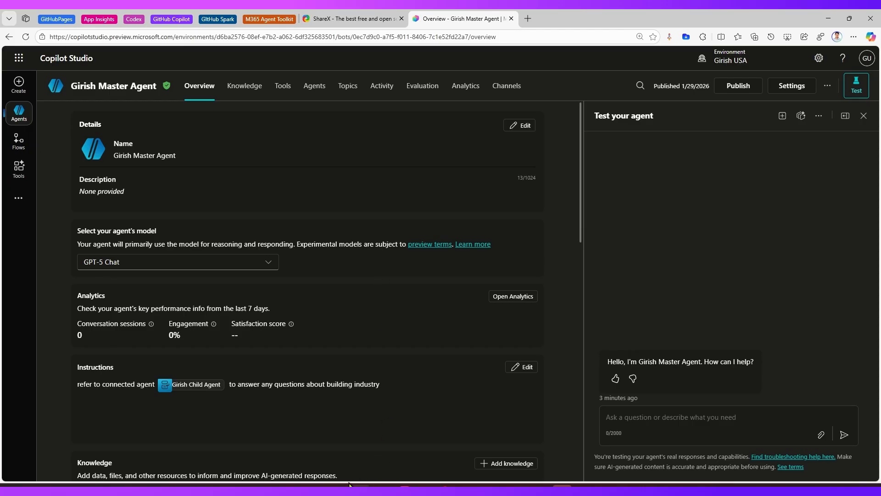
{"action": "left_click", "coordinate": [348, 485]}
{"action": "left_click", "coordinate": [56, 76]}
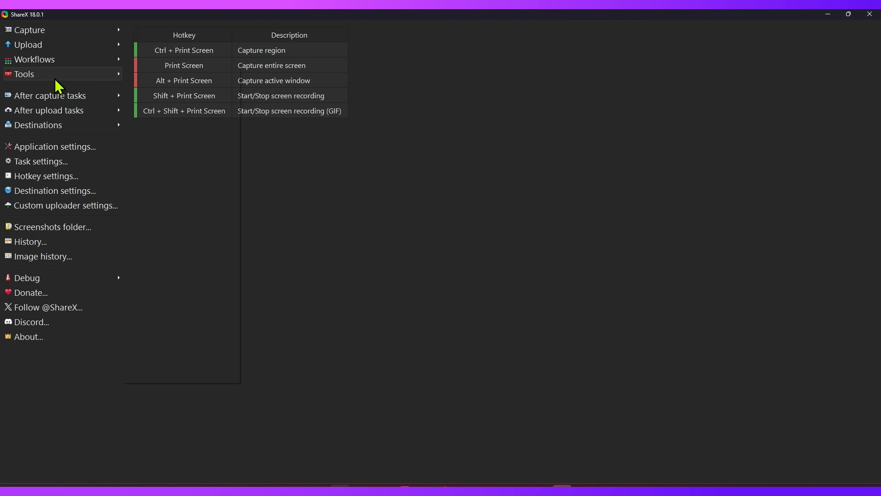
{"action": "left_click", "coordinate": [162, 132]}
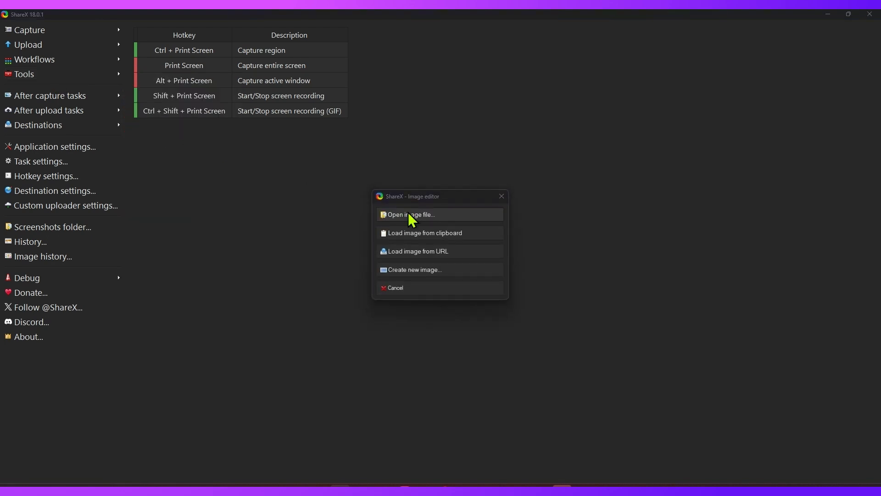
{"action": "left_click", "coordinate": [409, 214]}
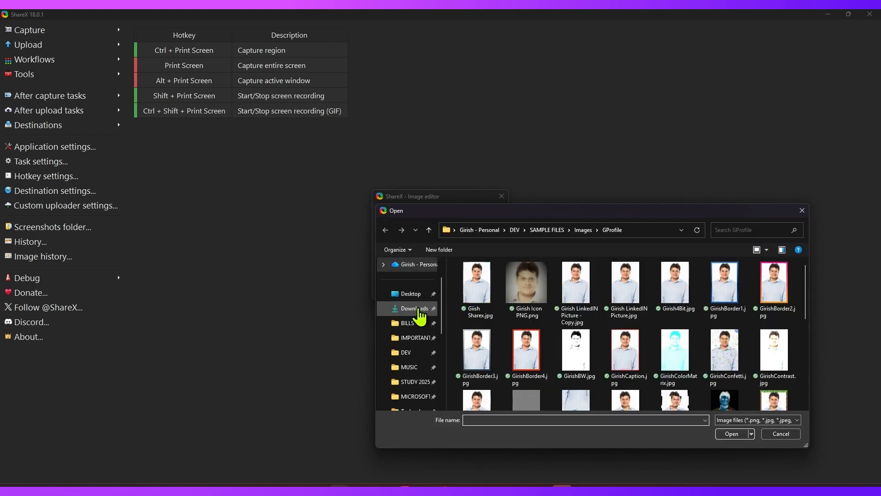
{"action": "left_click", "coordinate": [419, 310]}
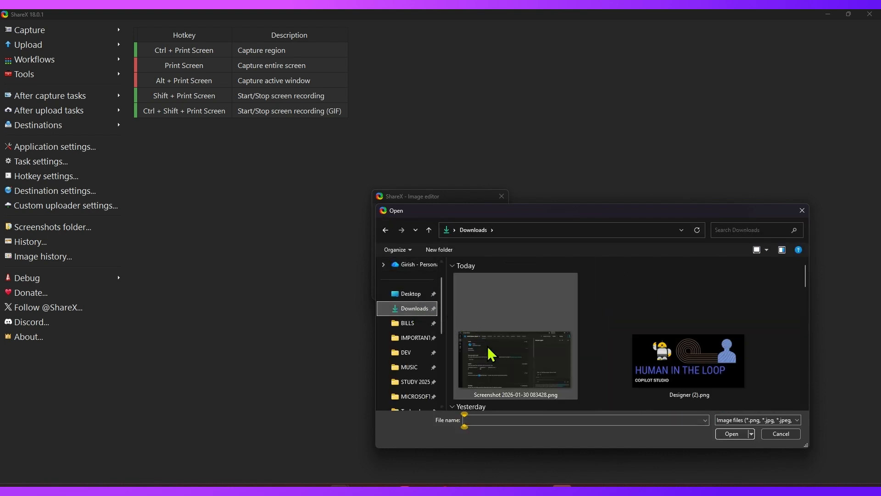
{"action": "left_click", "coordinate": [506, 372]}
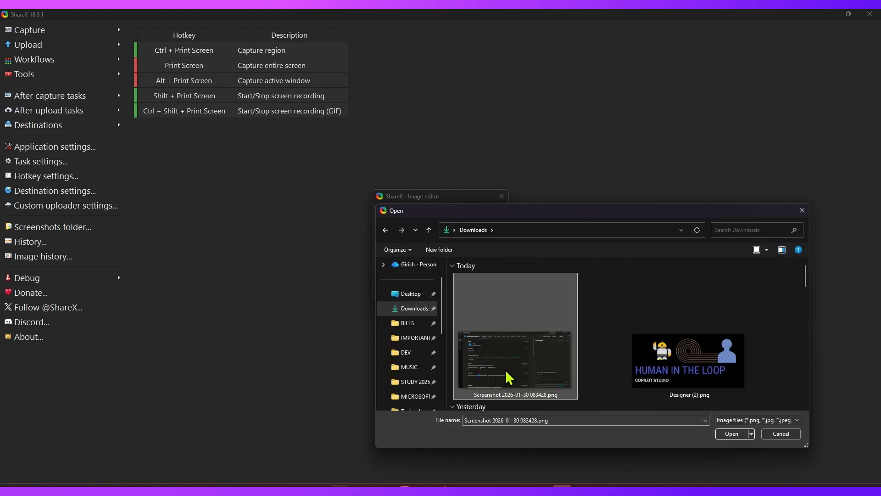
{"action": "left_click", "coordinate": [734, 434]}
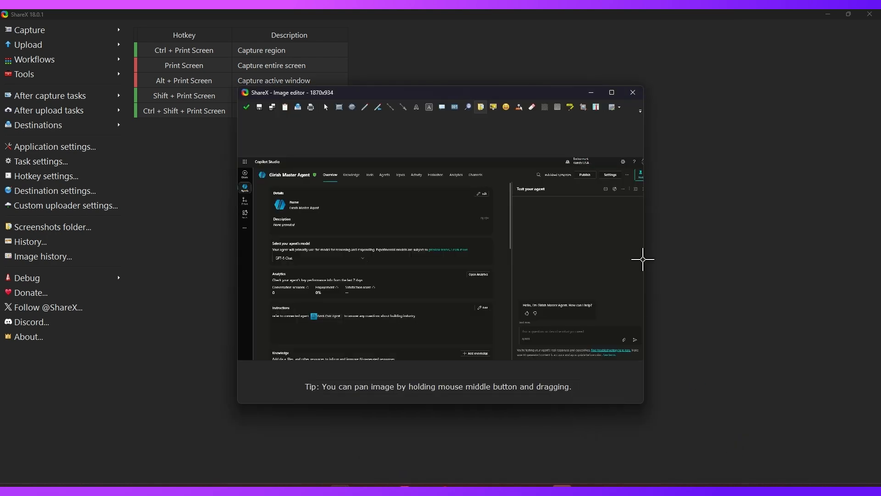
{"action": "left_click", "coordinate": [612, 93]}
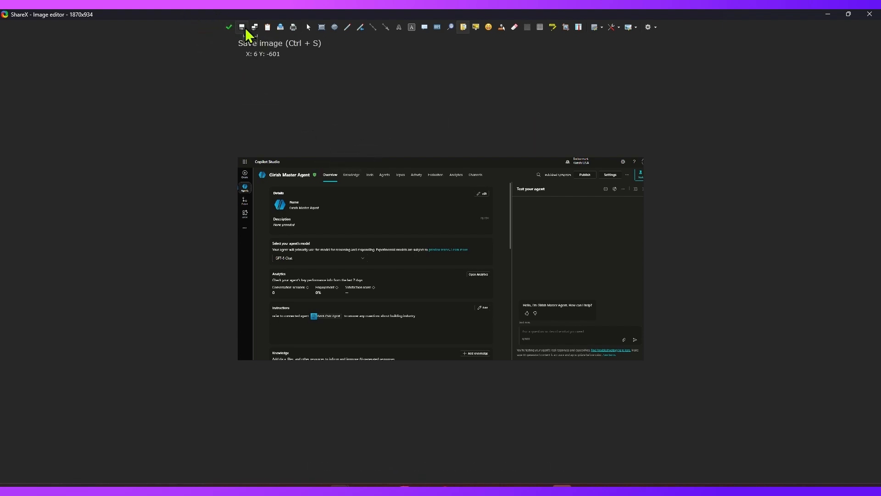
Step: Zoom into the Copilot Studio screenshot and select the Rectangle tool
{"action": "scroll", "coordinate": [367, 257], "scroll_direction": "up", "scroll_amount": 2}
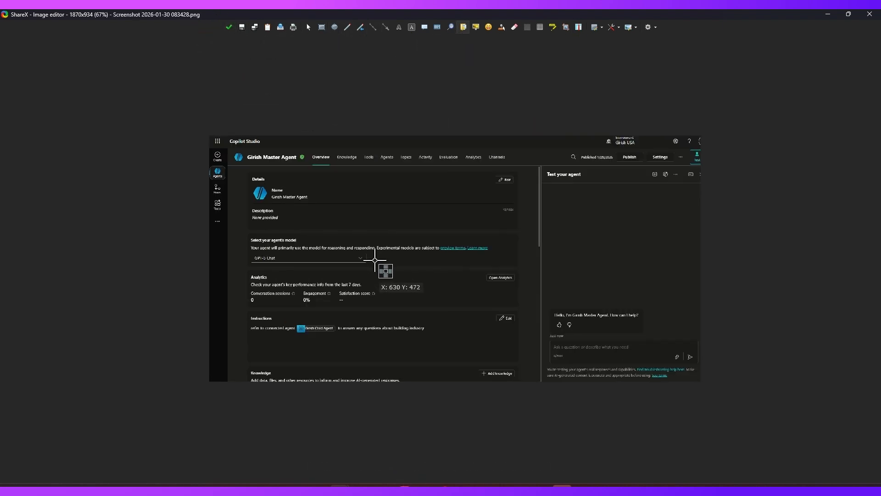
{"action": "scroll", "coordinate": [376, 264], "scroll_direction": "up", "scroll_amount": 1}
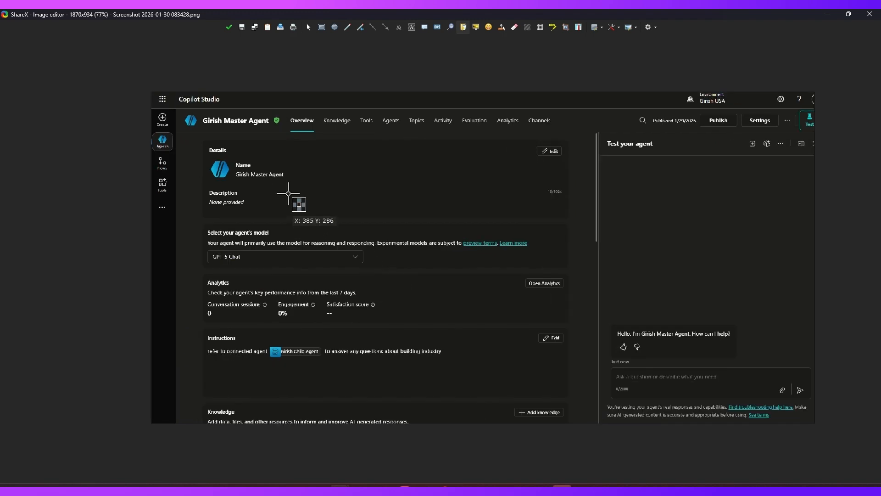
{"action": "scroll", "coordinate": [364, 236], "scroll_direction": "down", "scroll_amount": 2}
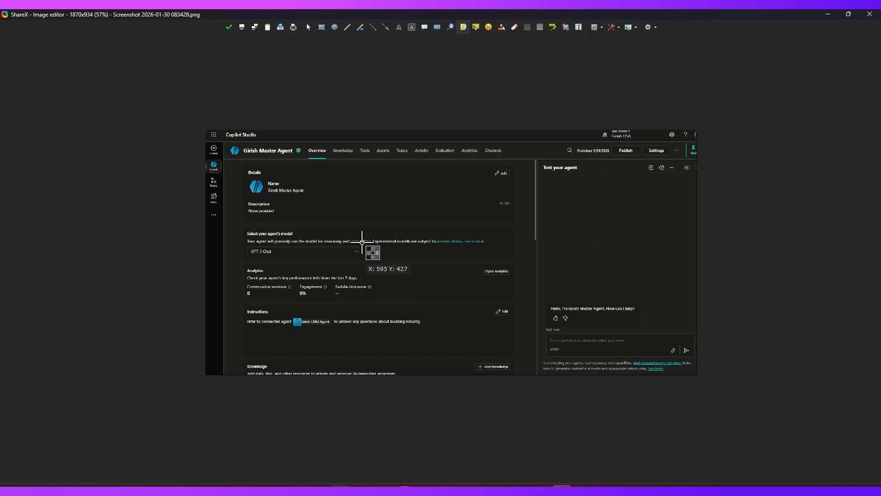
{"action": "scroll", "coordinate": [363, 244], "scroll_direction": "up", "scroll_amount": 2}
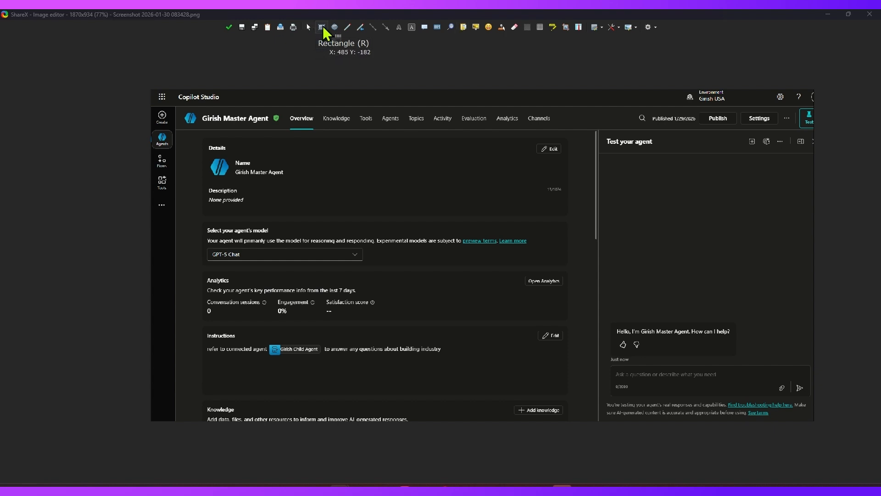
{"action": "left_click", "coordinate": [322, 28]}
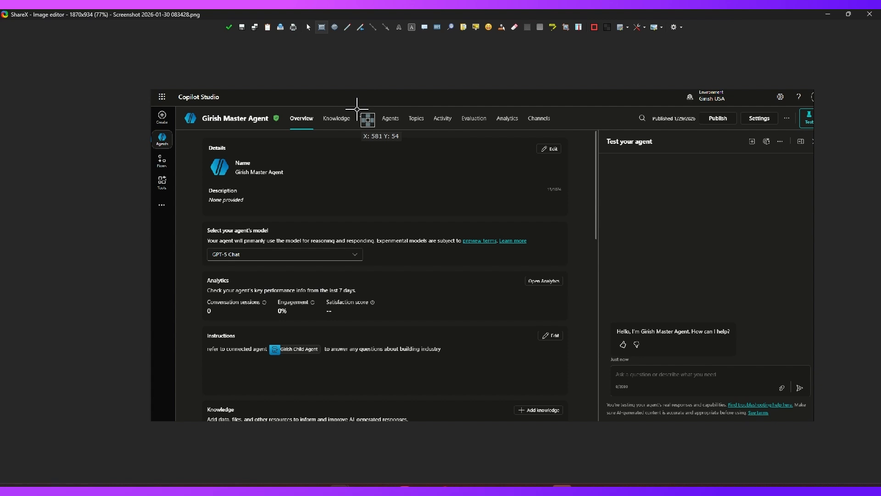
Step: Box the Tools and Channels tabs in red and circle Open Analytics with a red ellipse
{"action": "left_click_drag", "start_coordinate": [364, 115], "coordinate": [378, 128]}
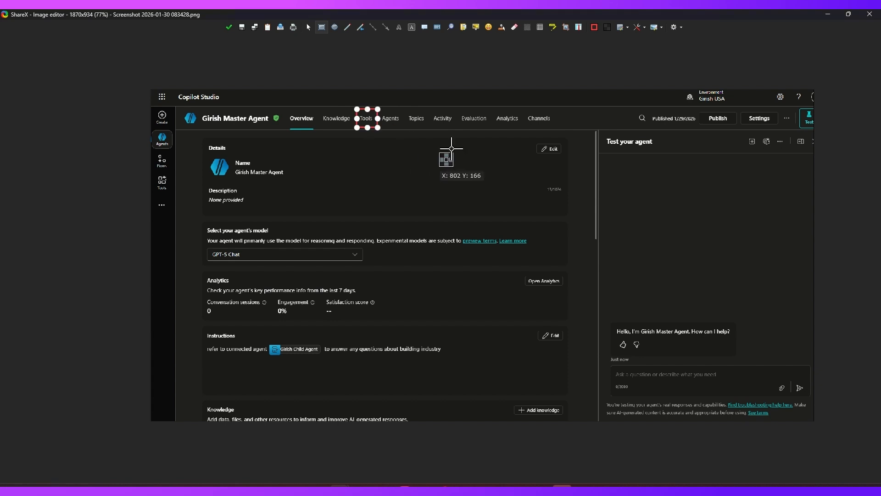
{"action": "left_click_drag", "start_coordinate": [524, 109], "coordinate": [560, 127]}
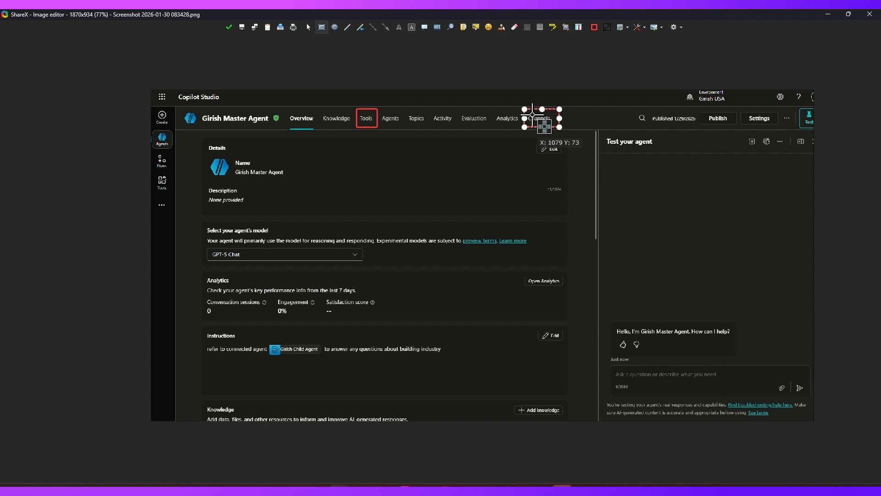
{"action": "left_click", "coordinate": [334, 28]}
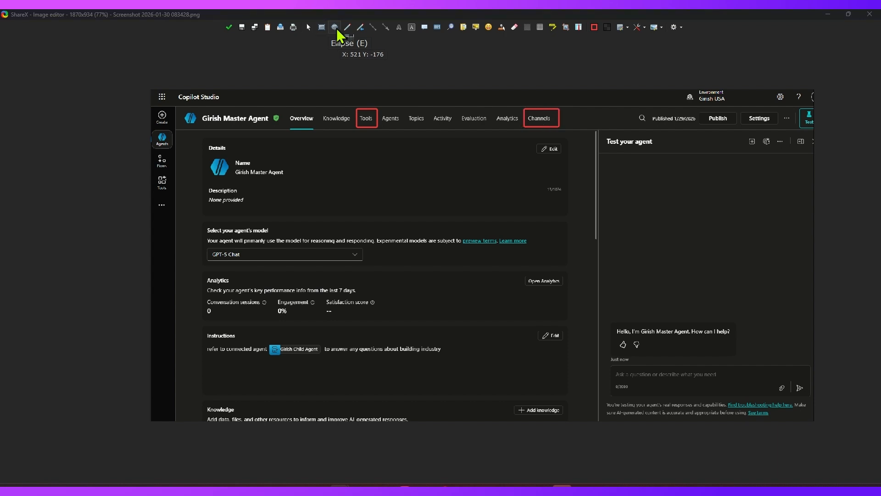
{"action": "left_click_drag", "start_coordinate": [520, 268], "coordinate": [571, 296]}
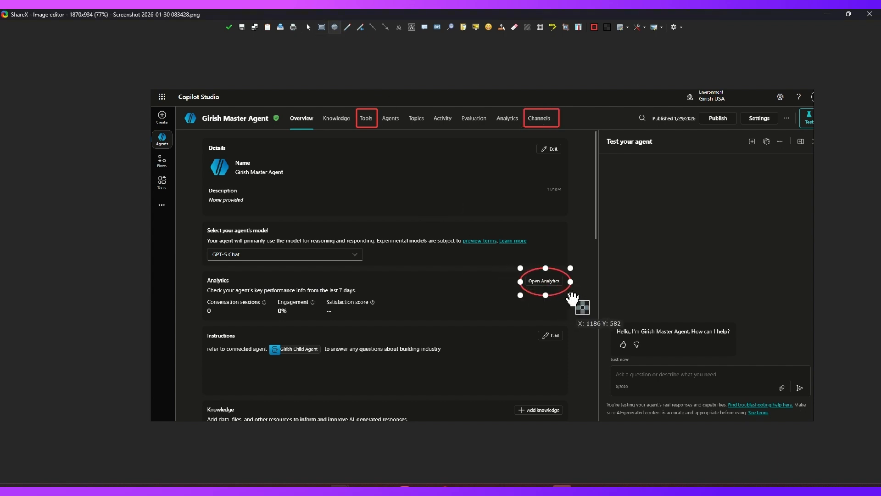
Step: Change the border colour to magenta and draw a magenta box around the agent's logo and name
{"action": "left_click", "coordinate": [595, 29]}
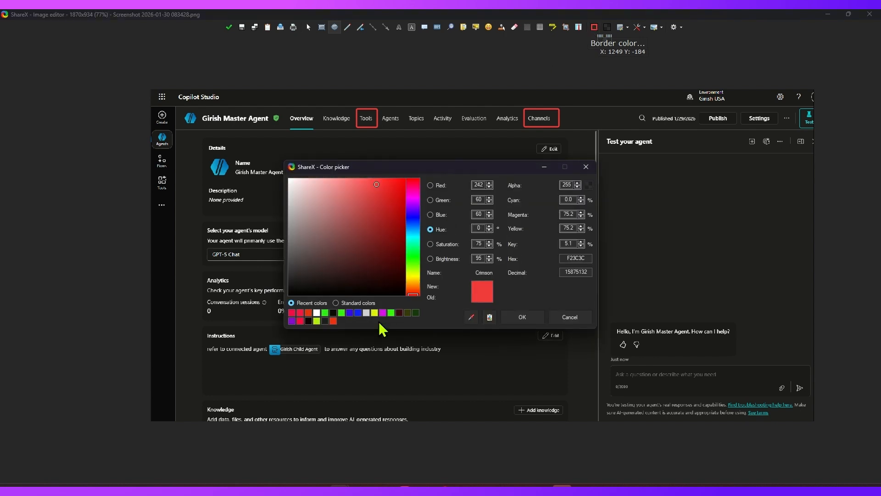
{"action": "left_click", "coordinate": [384, 313]}
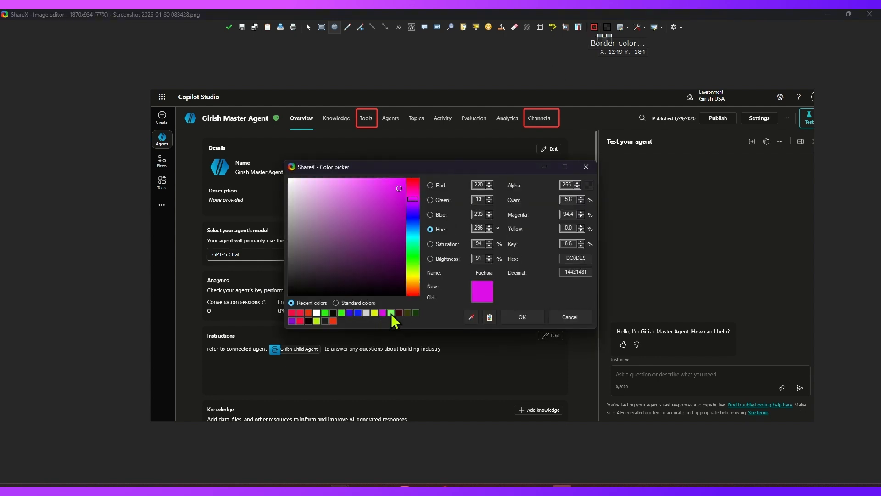
{"action": "left_click", "coordinate": [526, 317]}
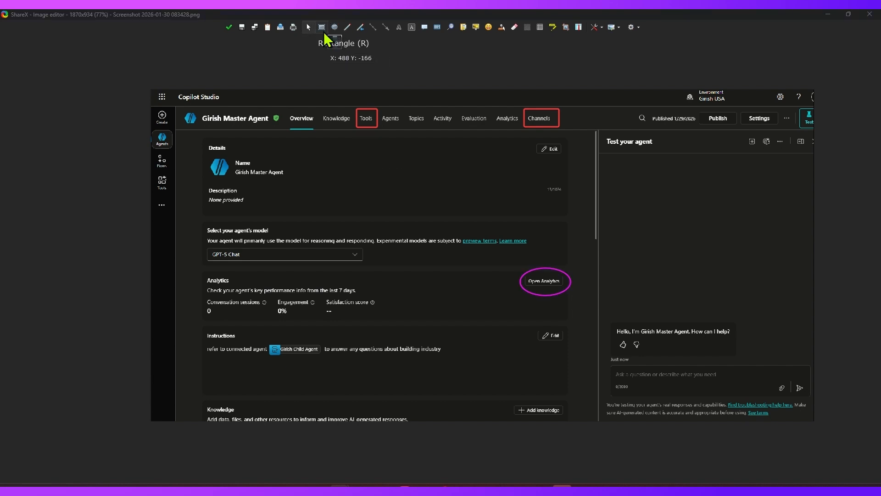
{"action": "left_click", "coordinate": [322, 28]}
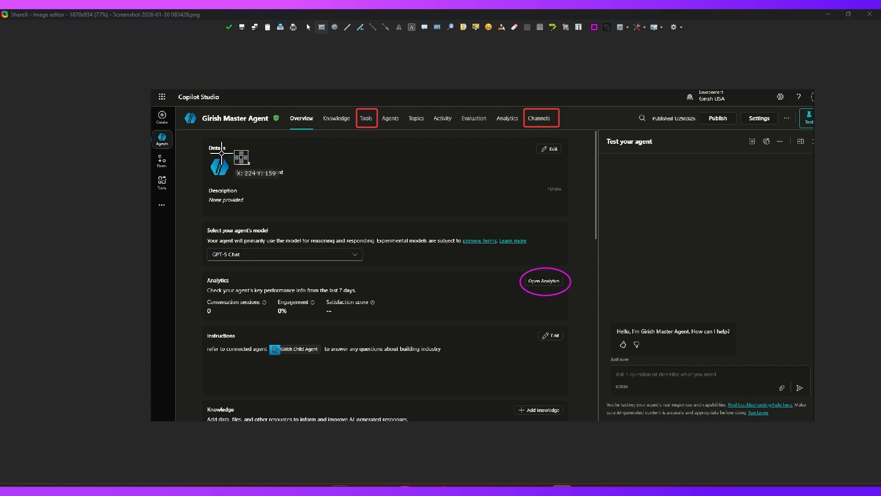
{"action": "left_click_drag", "start_coordinate": [203, 151], "coordinate": [286, 182]}
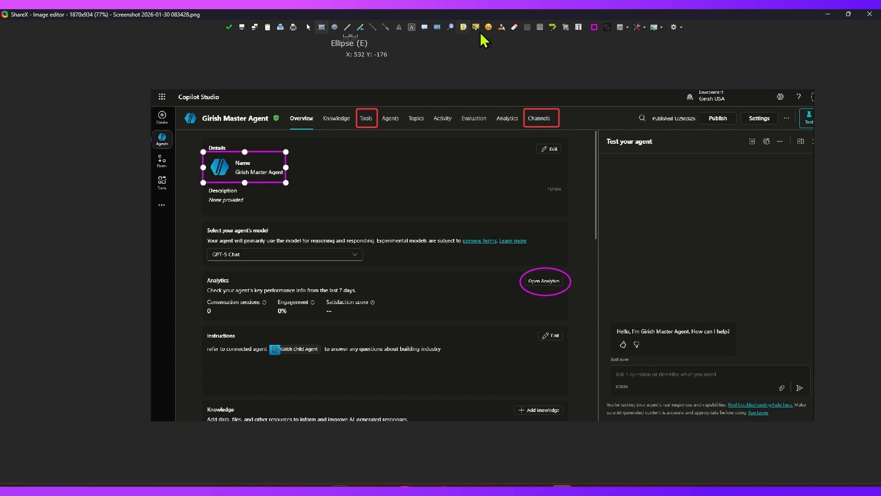
Step: Fill the agent name box with solid green to hide it, then deselect
{"action": "left_click", "coordinate": [607, 29]}
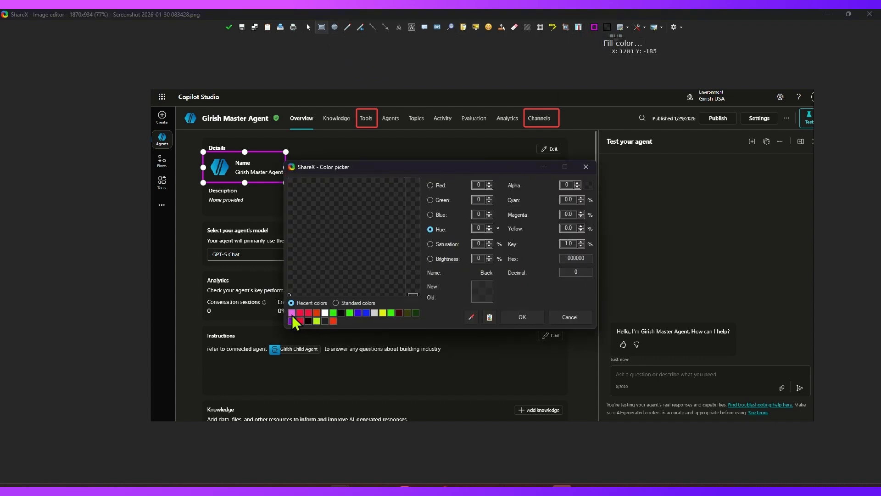
{"action": "left_click", "coordinate": [332, 312]}
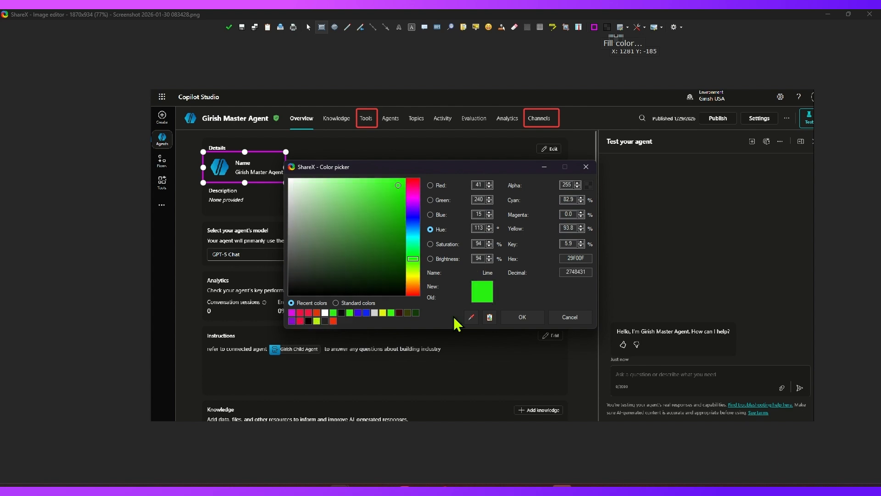
{"action": "left_click", "coordinate": [535, 320]}
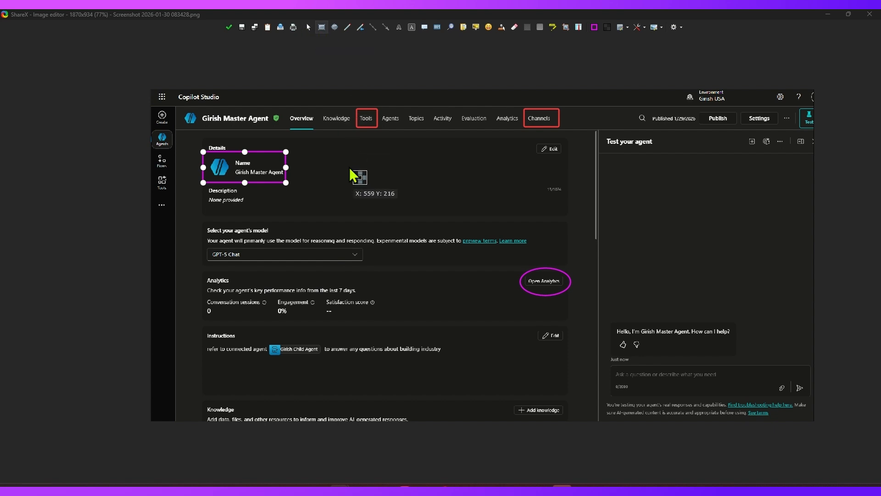
{"action": "left_click", "coordinate": [353, 249]}
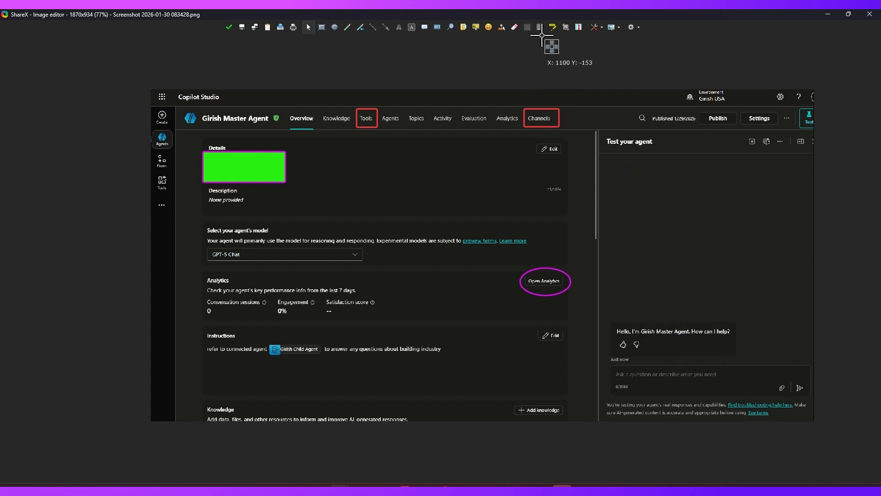
Step: Blur the opening words of the chat greeting
{"action": "left_click", "coordinate": [528, 28]}
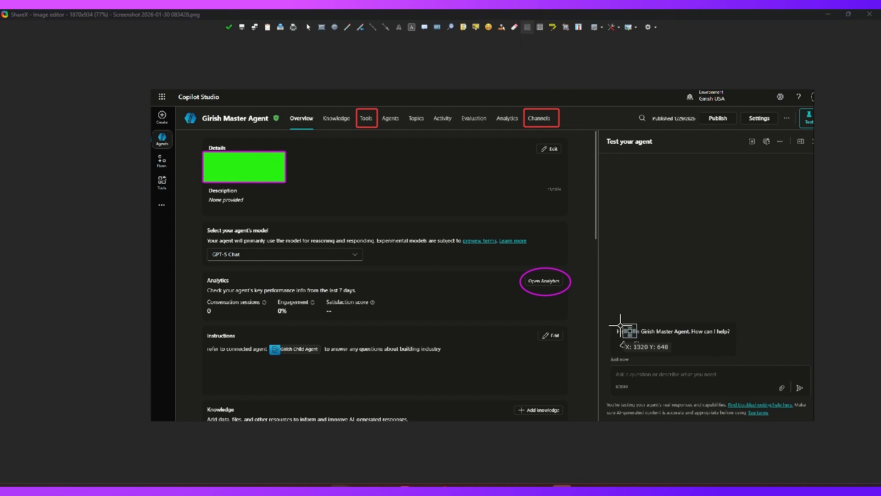
{"action": "left_click_drag", "start_coordinate": [615, 327], "coordinate": [691, 339]}
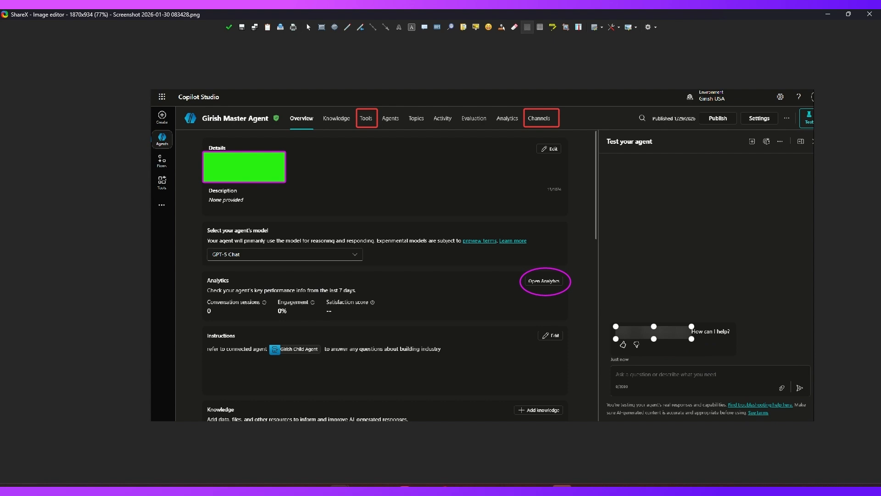
{"action": "left_click", "coordinate": [842, 318]}
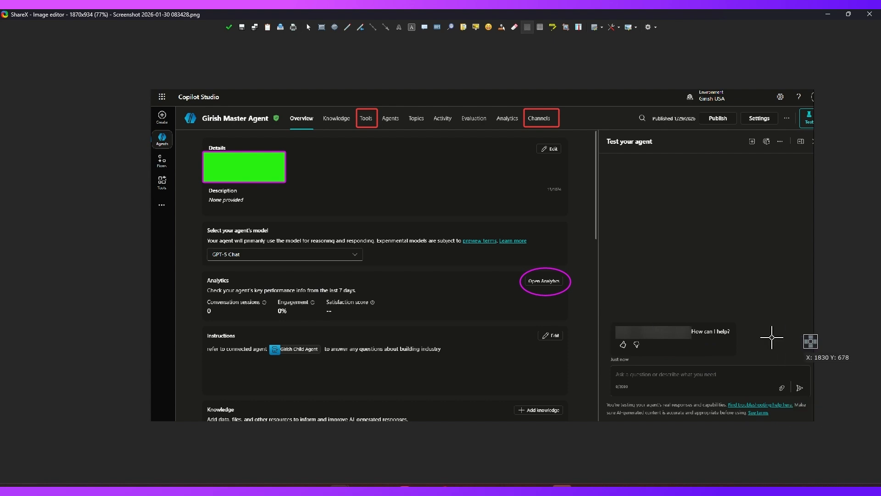
Step: Pixelate the 'Test your agent' title of the test panel
{"action": "left_click", "coordinate": [543, 30]}
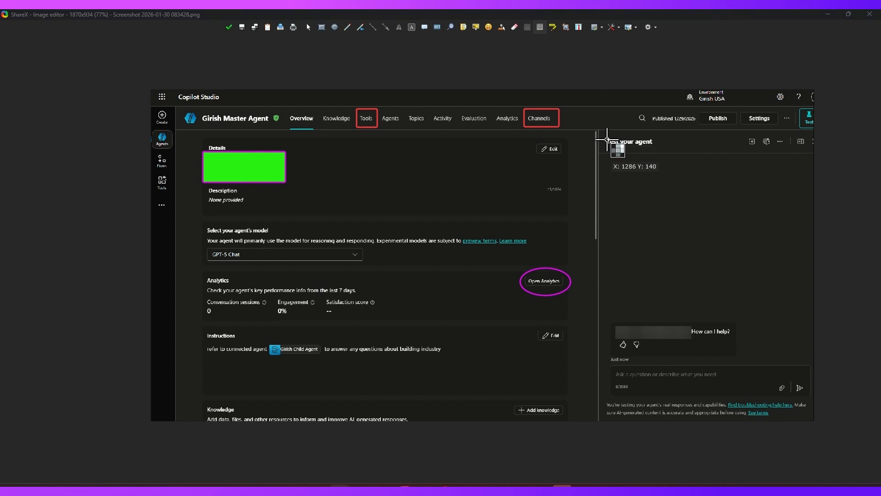
{"action": "left_click_drag", "start_coordinate": [605, 135], "coordinate": [662, 149]}
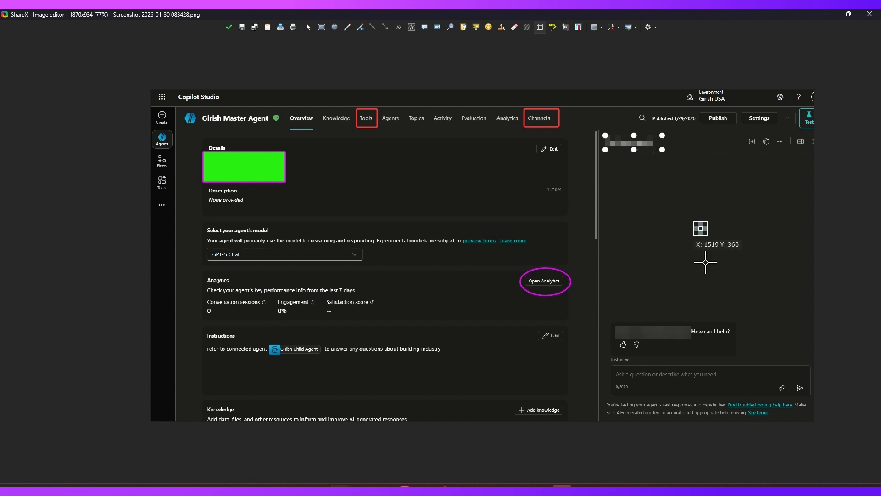
{"action": "left_click", "coordinate": [846, 191]}
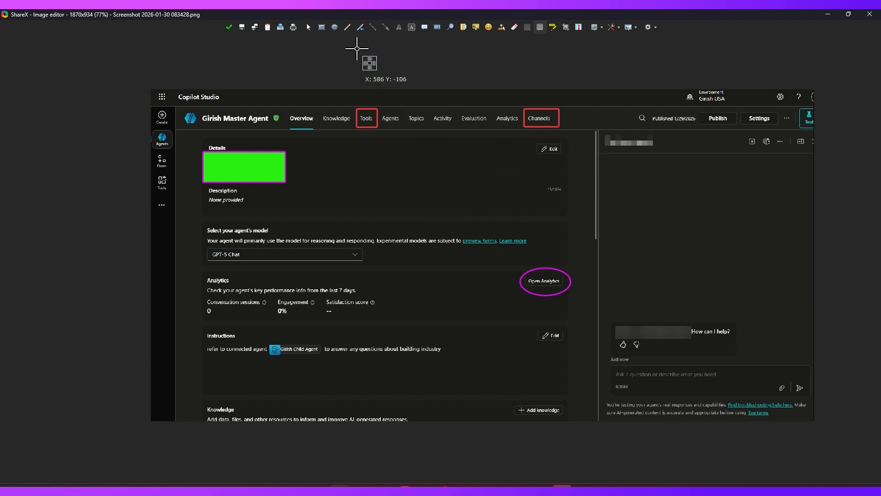
Step: Draw magenta freehand strokes across Details and the test panel, plus a curve toward Instructions Edit
{"action": "left_click", "coordinate": [347, 28]}
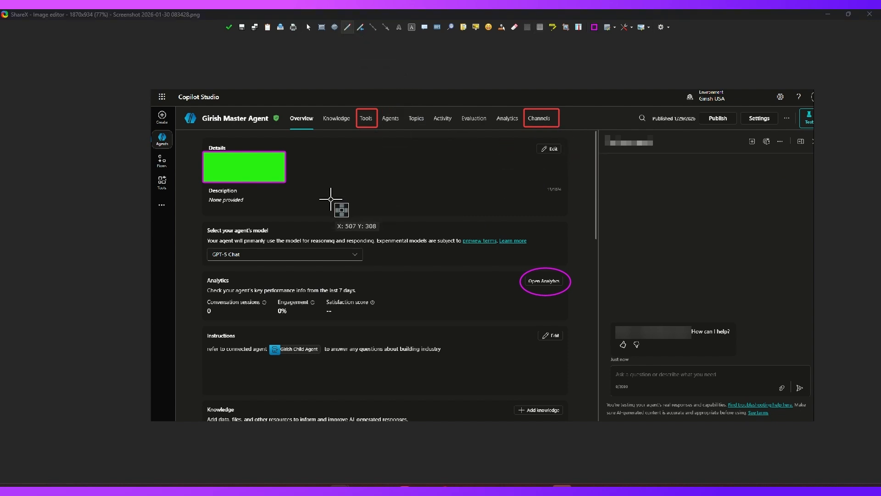
{"action": "mouse_move", "coordinate": [357, 192]}
{"action": "left_mouse_down"}
{"action": "mouse_move", "coordinate": [393, 170]}
{"action": "mouse_move", "coordinate": [433, 181]}
{"action": "mouse_move", "coordinate": [481, 175]}
{"action": "mouse_move", "coordinate": [505, 186]}
{"action": "mouse_move", "coordinate": [564, 189]}
{"action": "mouse_move", "coordinate": [585, 180]}
{"action": "left_mouse_up"}
{"action": "left_click_drag", "start_coordinate": [579, 204], "coordinate": [649, 195]}
{"action": "mouse_move", "coordinate": [747, 196]}
{"action": "left_mouse_down"}
{"action": "mouse_move", "coordinate": [738, 172]}
{"action": "mouse_move", "coordinate": [742, 157]}
{"action": "mouse_move", "coordinate": [754, 155]}
{"action": "left_mouse_up"}
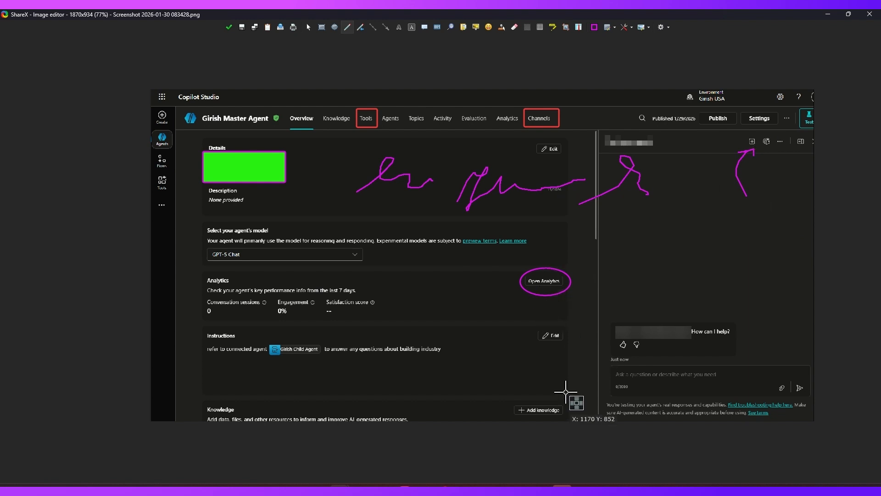
{"action": "mouse_move", "coordinate": [532, 373]}
{"action": "left_mouse_down"}
{"action": "mouse_move", "coordinate": [556, 342]}
{"action": "mouse_move", "coordinate": [553, 351]}
{"action": "left_mouse_up"}
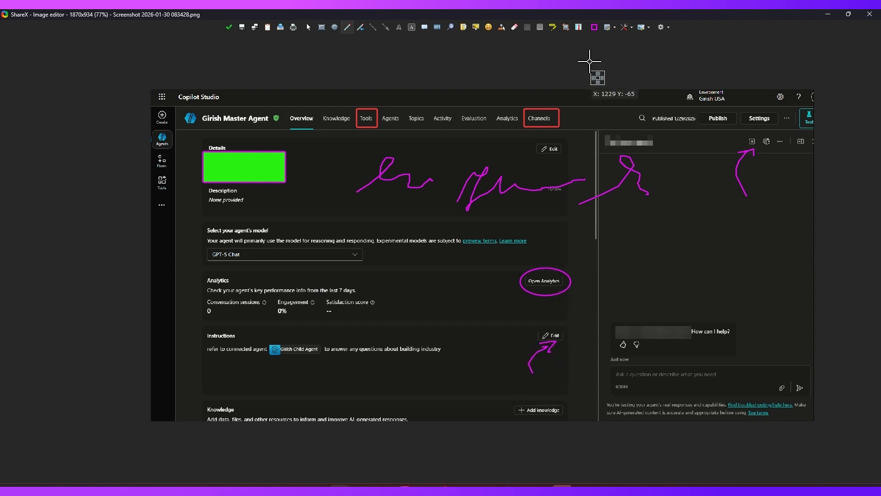
Step: Set the border colour to orange red, exit freehand mode, and keep the editor open
{"action": "left_click", "coordinate": [594, 28]}
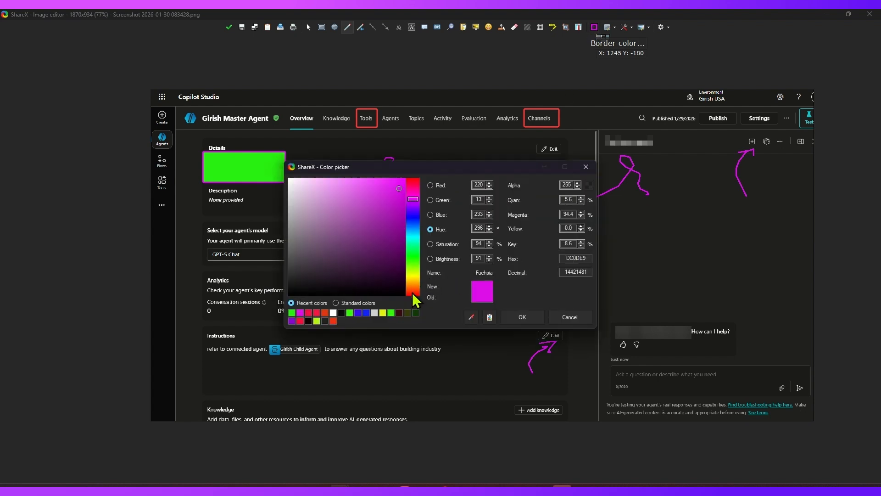
{"action": "left_click", "coordinate": [414, 292]}
{"action": "left_click", "coordinate": [396, 181]}
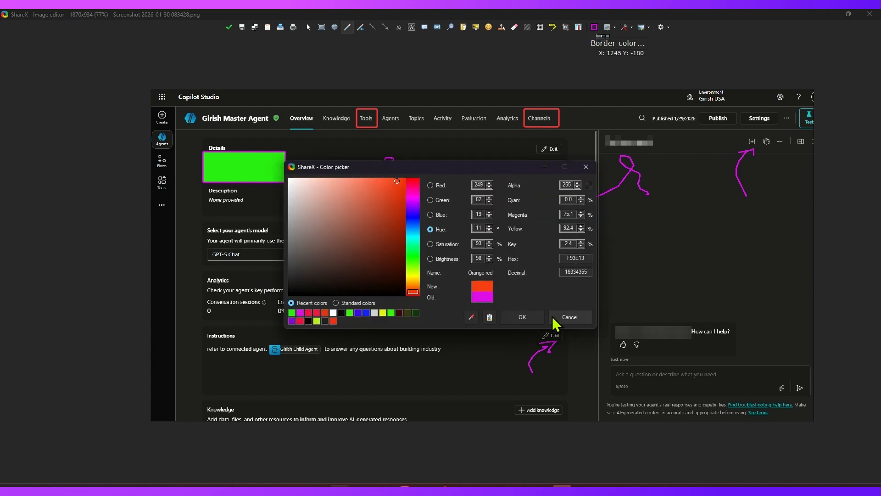
{"action": "left_click", "coordinate": [533, 315]}
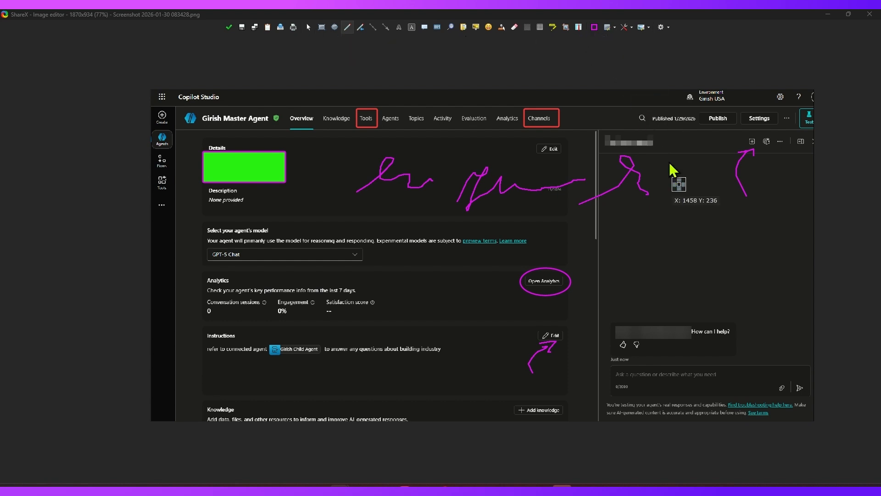
{"action": "key", "text": "Escape"}
{"action": "key", "text": "Escape"}
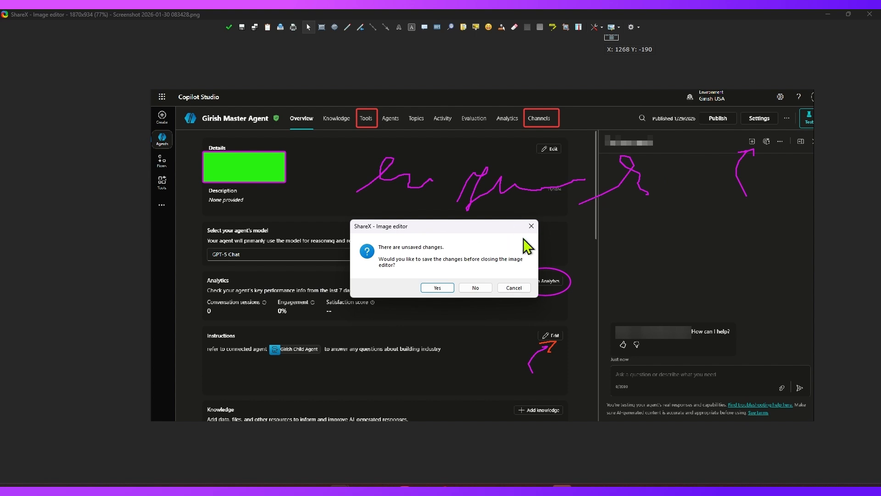
{"action": "left_click", "coordinate": [531, 226]}
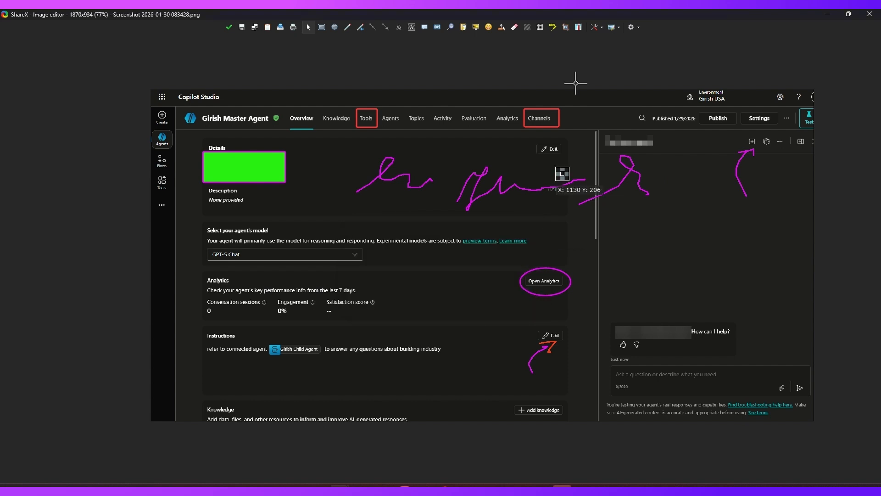
Step: Draw red freehand arrows toward the Analytics metrics, Instructions text and chat send button
{"action": "left_click", "coordinate": [361, 28]}
{"action": "left_click_drag", "start_coordinate": [415, 297], "coordinate": [373, 296]}
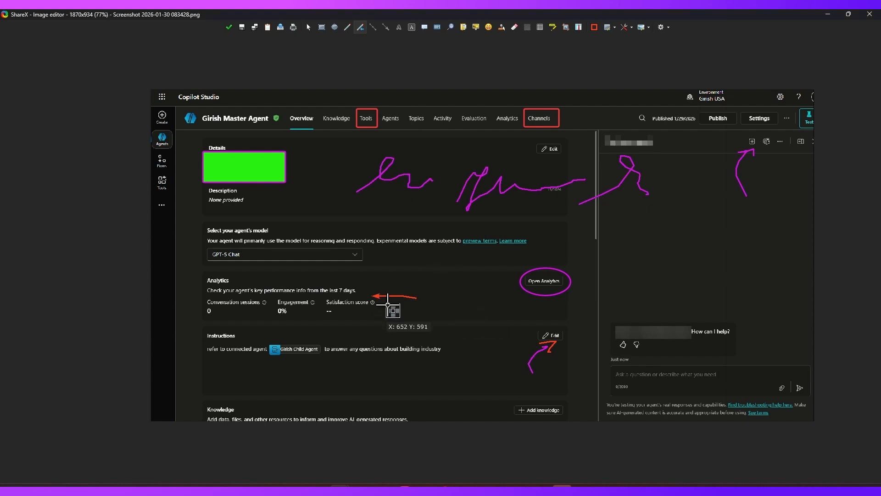
{"action": "left_click_drag", "start_coordinate": [267, 385], "coordinate": [256, 335]}
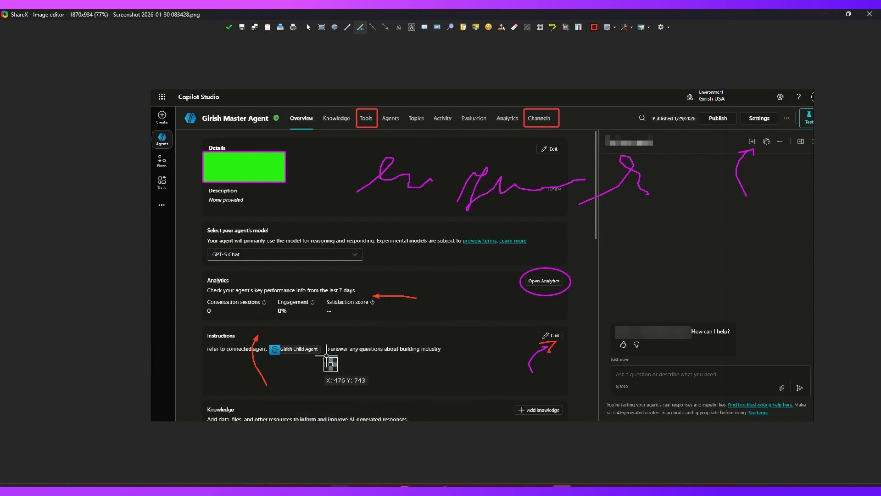
{"action": "left_click_drag", "start_coordinate": [779, 277], "coordinate": [798, 375]}
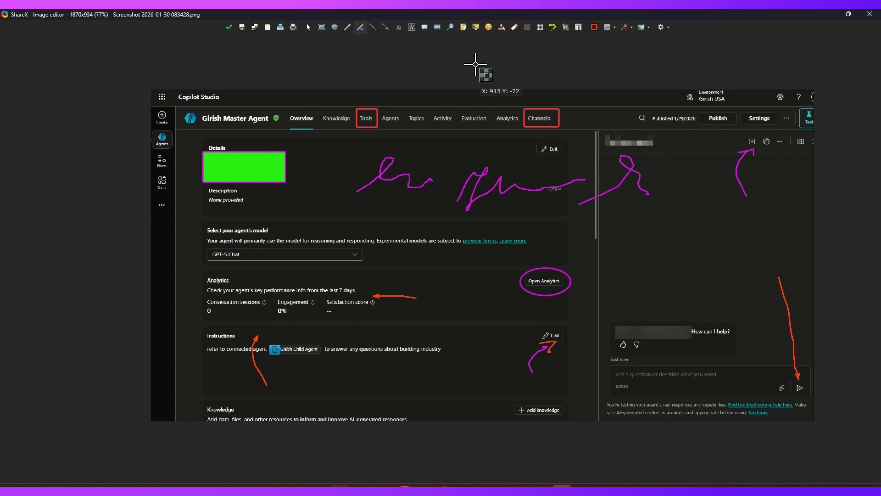
Step: Draw straight red lines under the Description field and down the test panel
{"action": "left_click", "coordinate": [372, 28]}
{"action": "left_click_drag", "start_coordinate": [197, 218], "coordinate": [275, 218]}
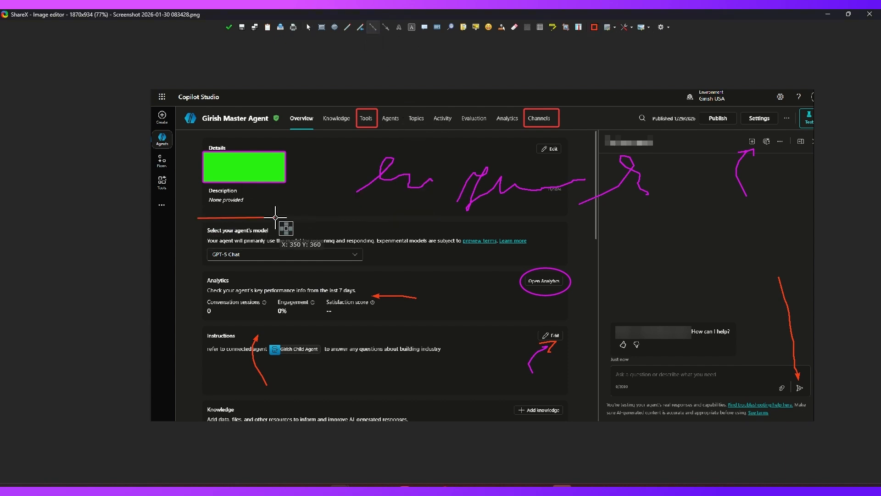
{"action": "left_click_drag", "start_coordinate": [683, 219], "coordinate": [695, 353]}
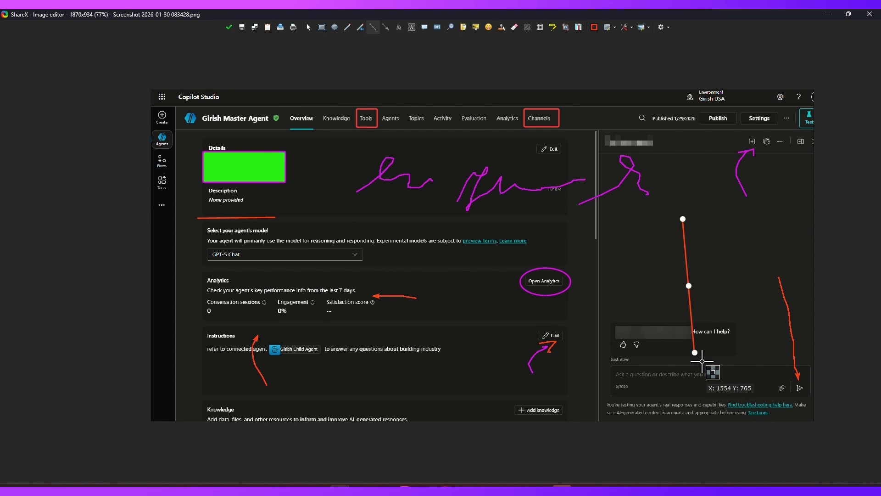
Step: Add straight red arrows toward Instructions, the model dropdown, preview terms link and model heading
{"action": "left_click", "coordinate": [387, 29]}
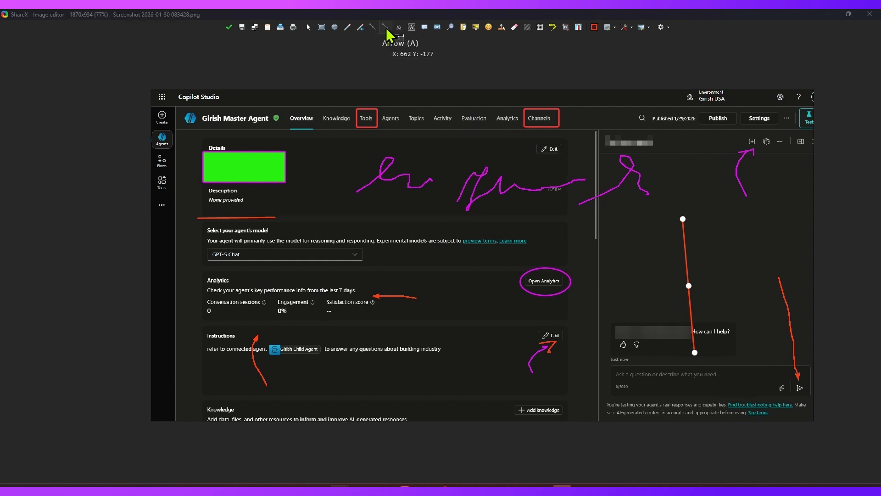
{"action": "left_click_drag", "start_coordinate": [441, 368], "coordinate": [471, 274]}
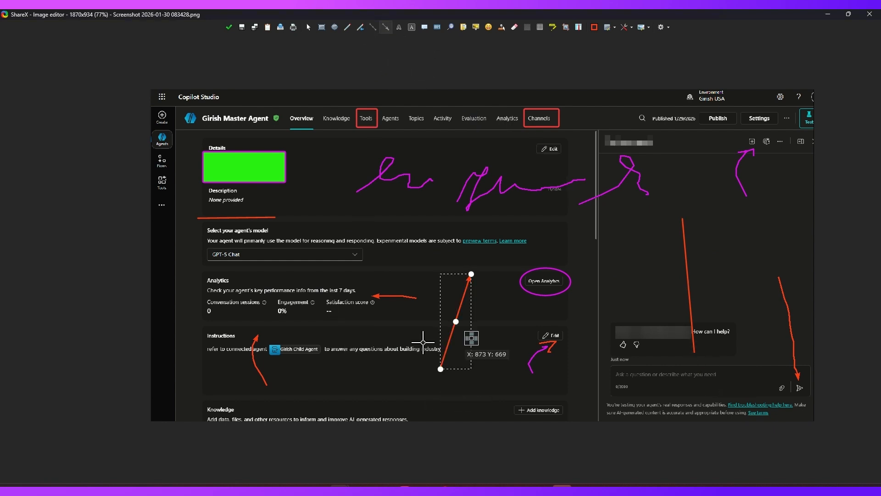
{"action": "left_click_drag", "start_coordinate": [188, 285], "coordinate": [265, 261]}
{"action": "left_click_drag", "start_coordinate": [613, 223], "coordinate": [471, 252]}
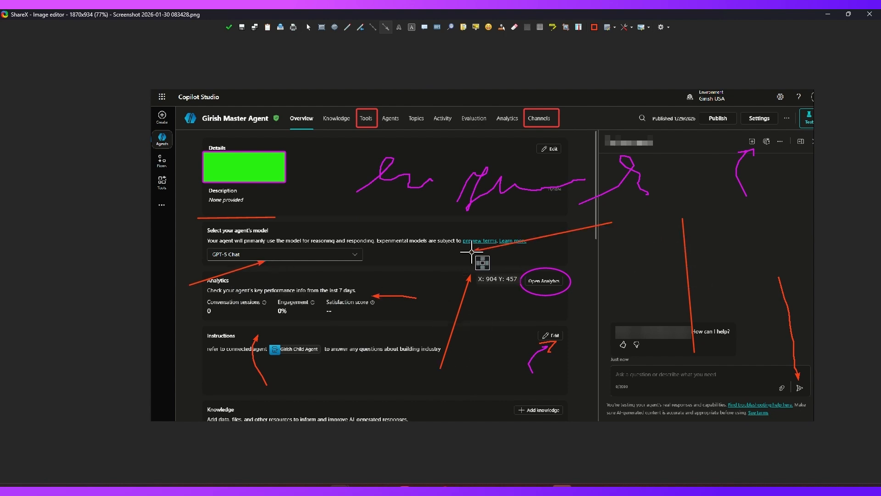
{"action": "left_click_drag", "start_coordinate": [332, 196], "coordinate": [330, 234]}
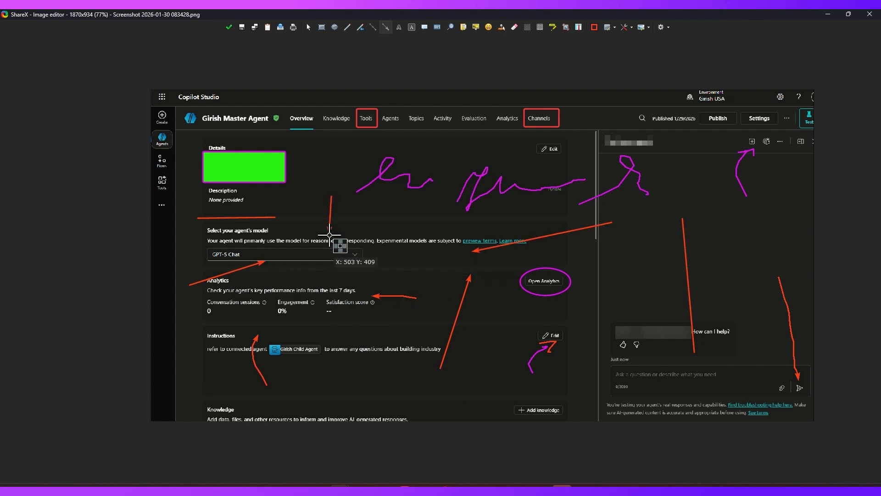
Step: Add an outlined text label with the author's name below the Instructions line
{"action": "left_click", "coordinate": [398, 27]}
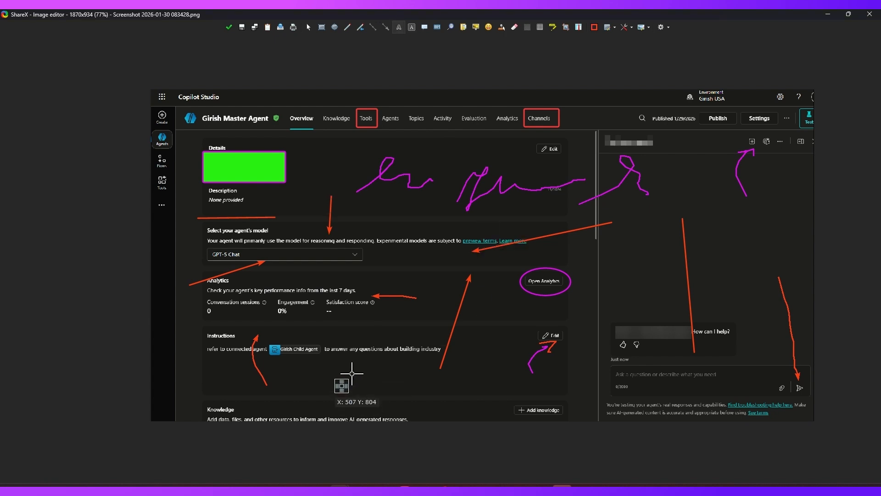
{"action": "left_click", "coordinate": [366, 371]}
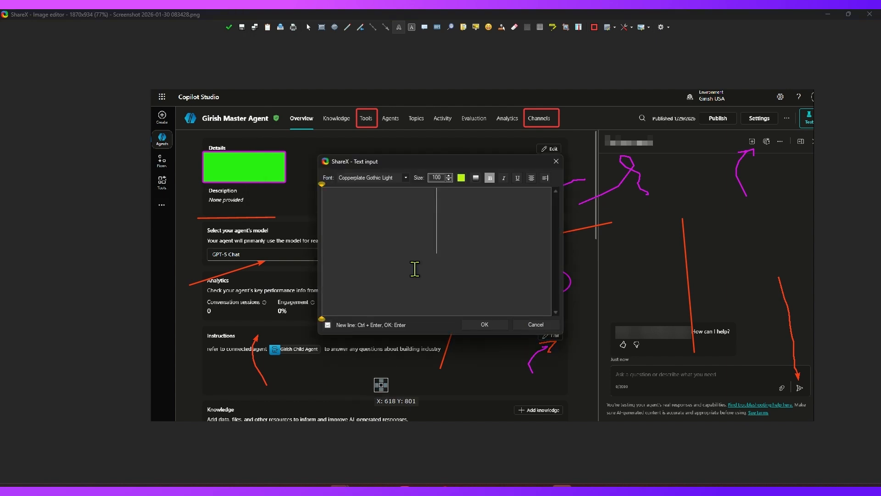
{"action": "type", "text": "GIRIH"}
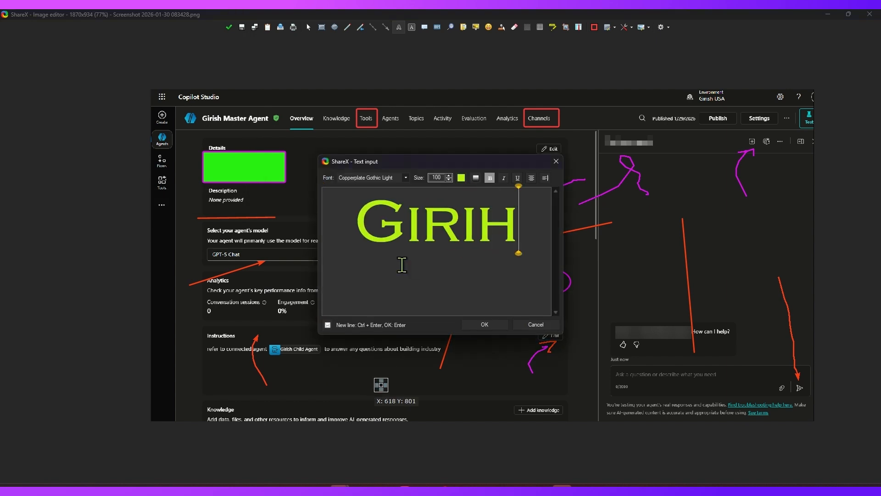
{"action": "key", "text": "BackSpace"}
{"action": "type", "text": "SH UPPAL"}
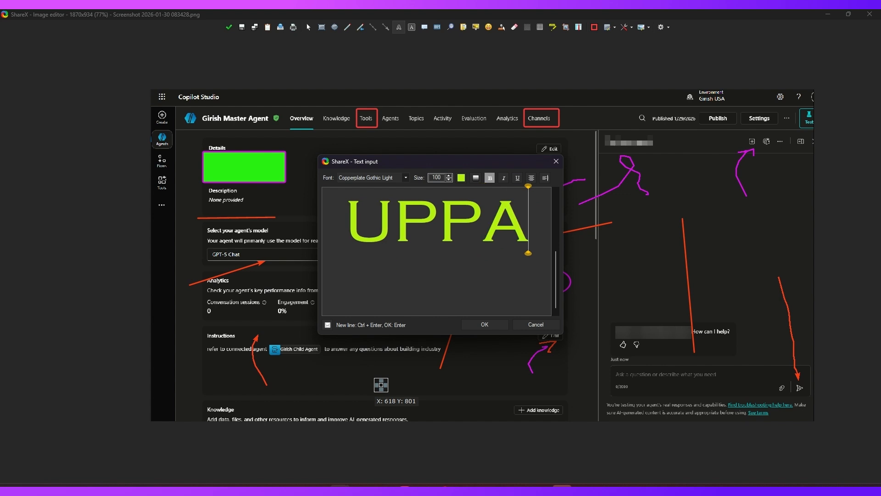
Step: Set the name label to font size 14, choose a new text colour, and confirm it
{"action": "key", "text": "ctrl+a"}
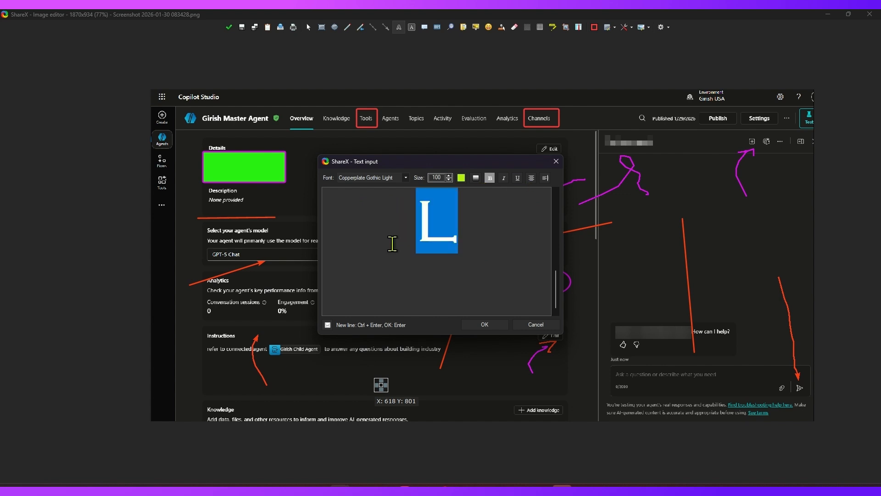
{"action": "double_click", "coordinate": [439, 177]}
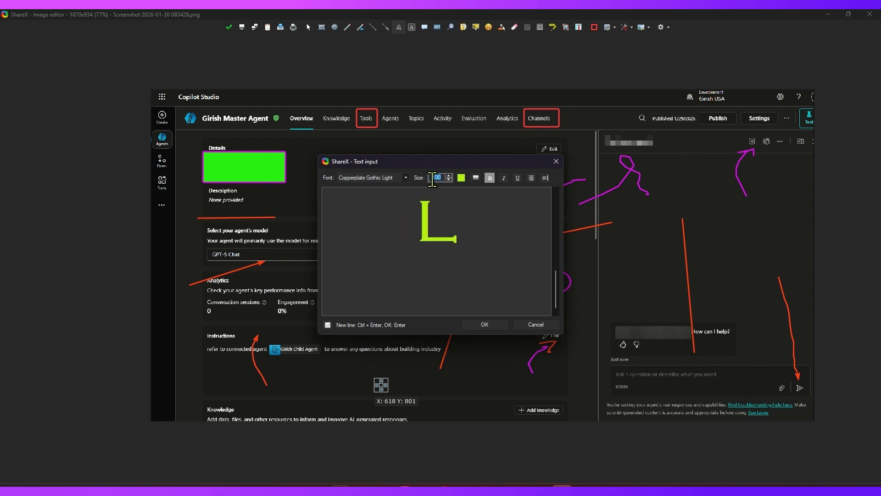
{"action": "key", "text": "Return"}
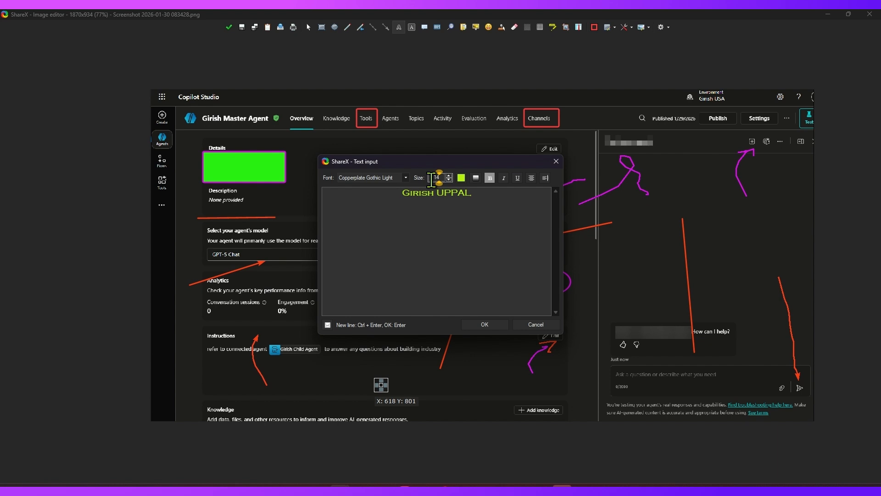
{"action": "left_click", "coordinate": [460, 180]}
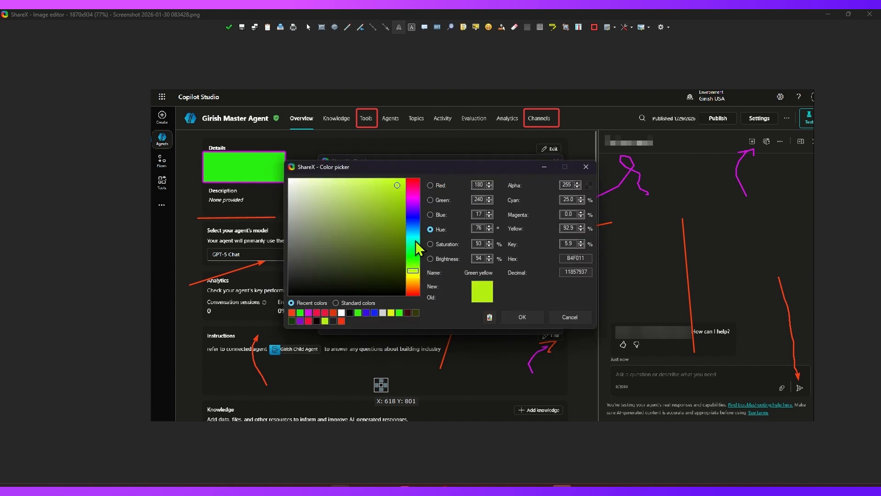
{"action": "left_click_drag", "start_coordinate": [417, 241], "coordinate": [415, 220]}
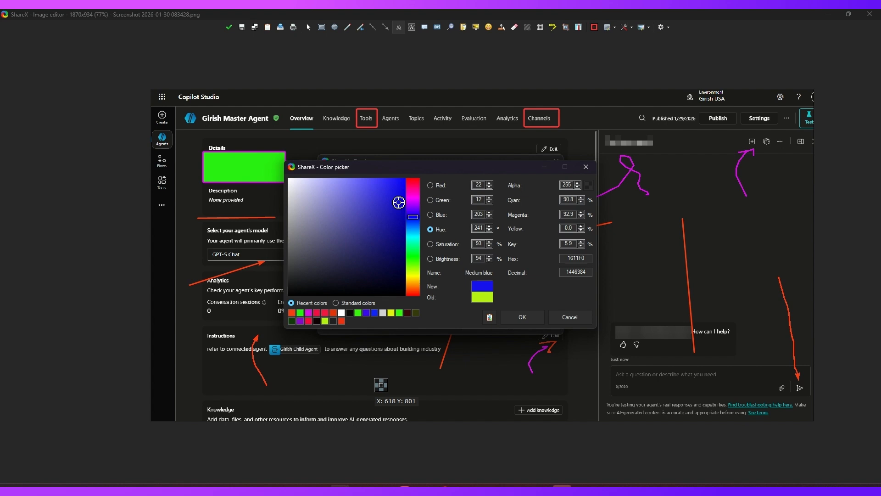
{"action": "left_click", "coordinate": [519, 318]}
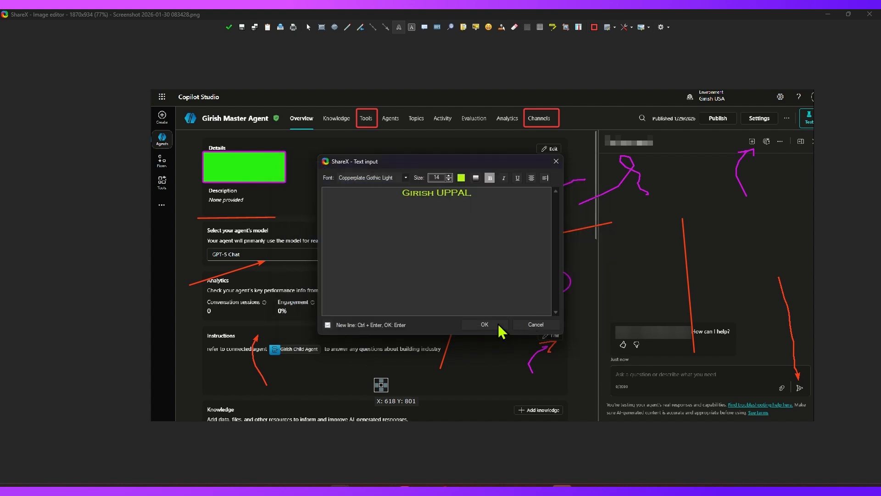
{"action": "left_click", "coordinate": [500, 326]}
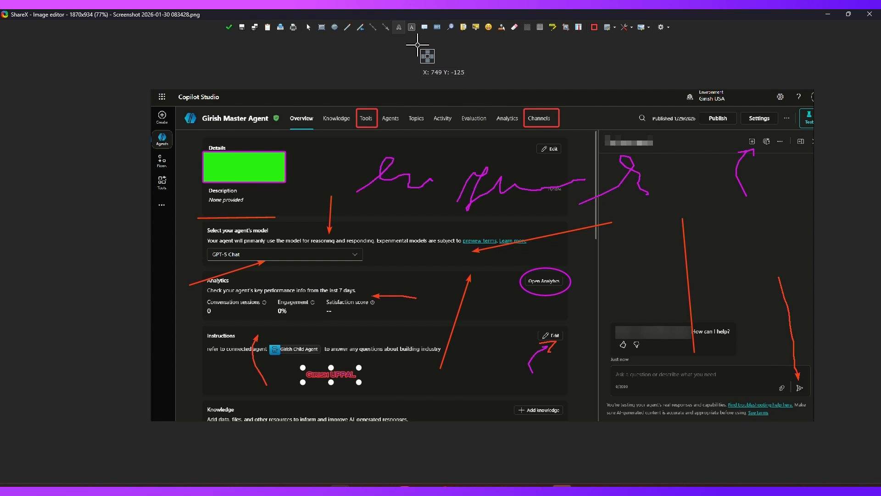
Step: Add a red-background label with the author's surname beside the Description field, dismissing stray text entries
{"action": "left_click", "coordinate": [413, 32]}
{"action": "key", "text": "Escape"}
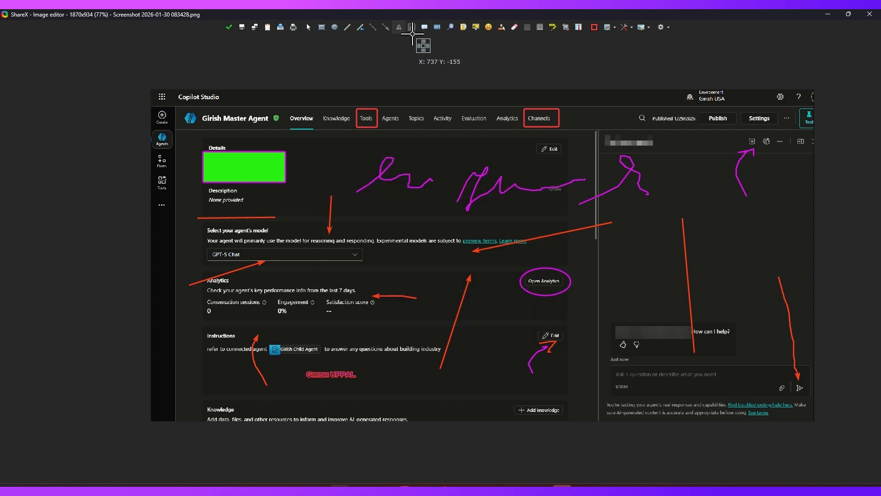
{"action": "left_click", "coordinate": [412, 32]}
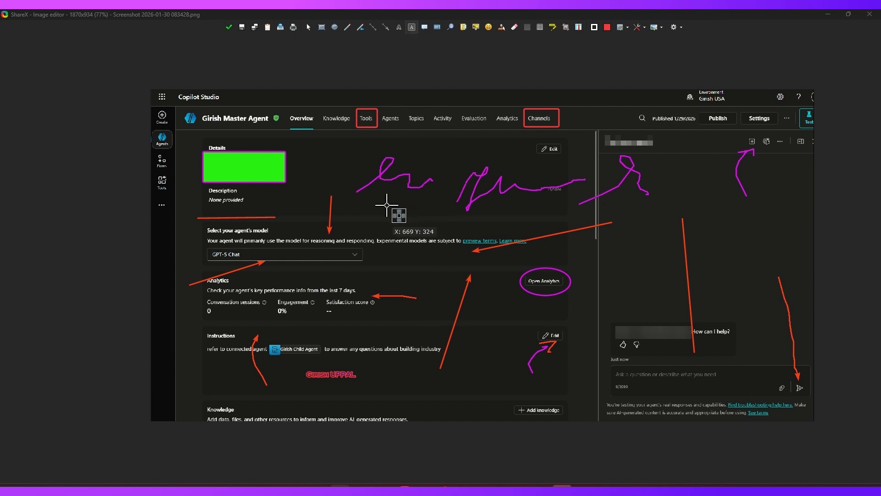
{"action": "left_click", "coordinate": [435, 225]}
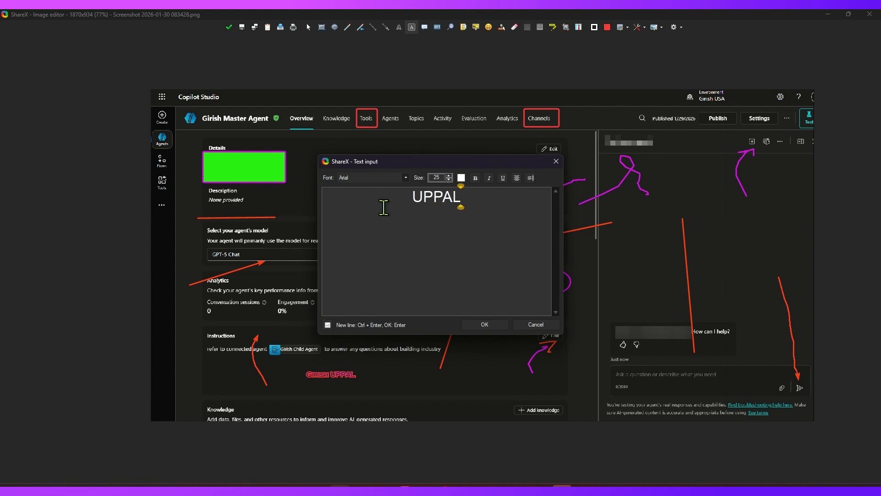
{"action": "left_click", "coordinate": [491, 326]}
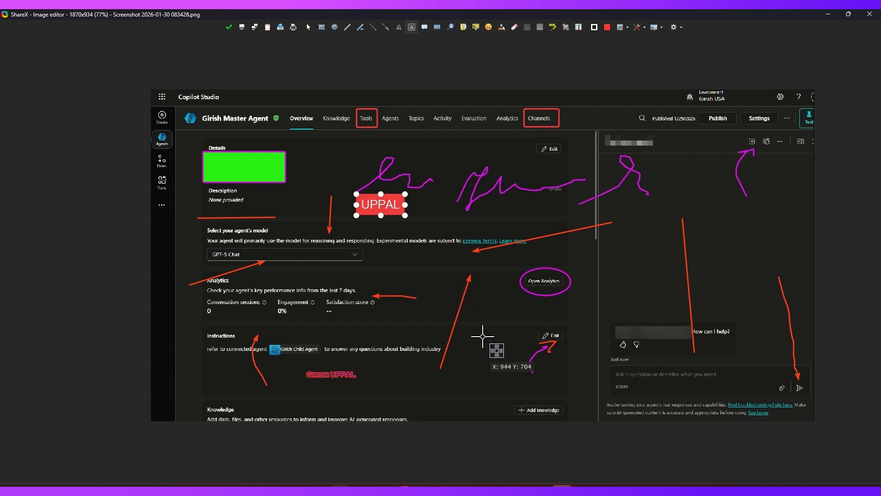
{"action": "left_click", "coordinate": [385, 226]}
{"action": "key", "text": "Escape"}
{"action": "key", "text": "Escape"}
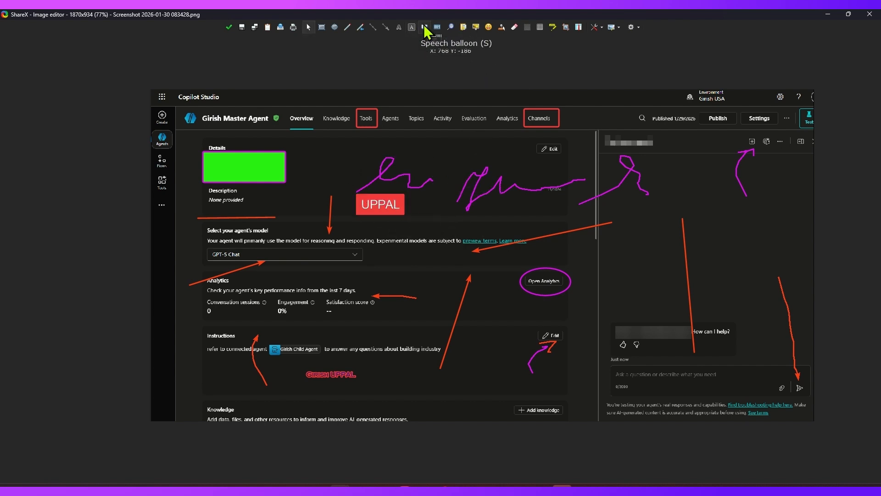
Step: Add a speech balloon reading 'This is where you prompt agent' beside the chat greeting
{"action": "left_click", "coordinate": [425, 27]}
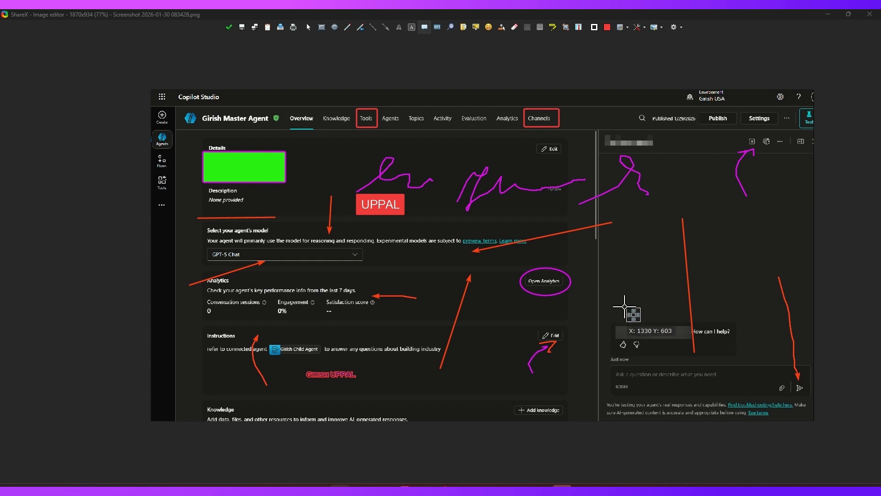
{"action": "left_click", "coordinate": [613, 238]}
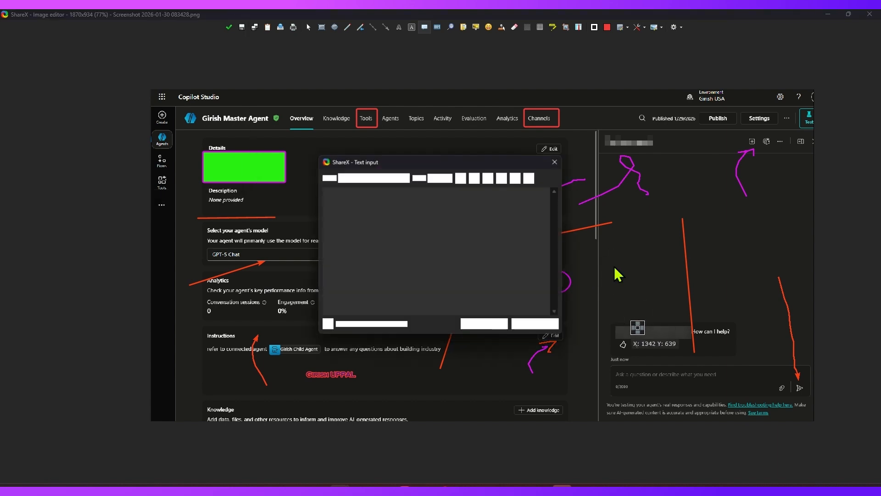
{"action": "type", "text": "This"}
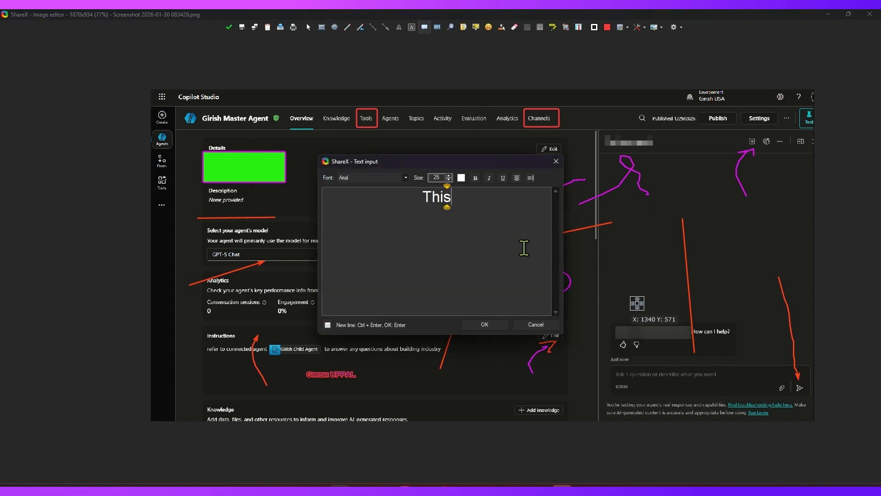
{"action": "type", "text": " is where you"}
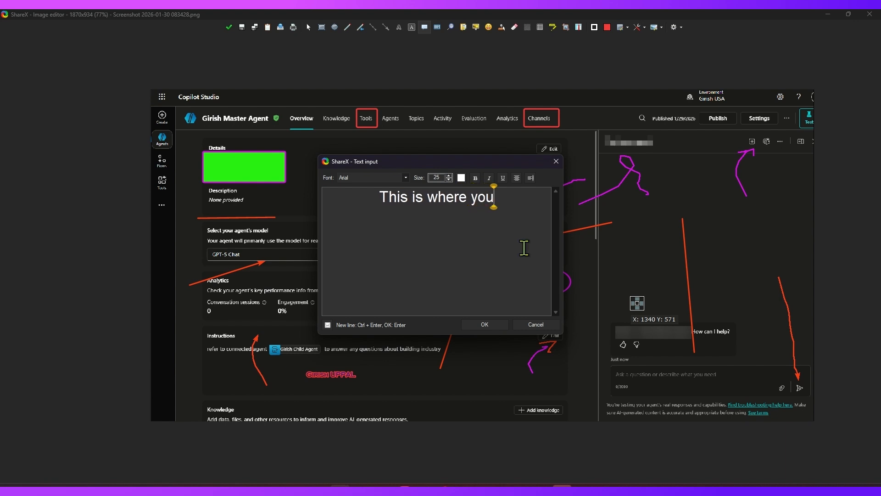
{"action": "type", "text": " prompt"}
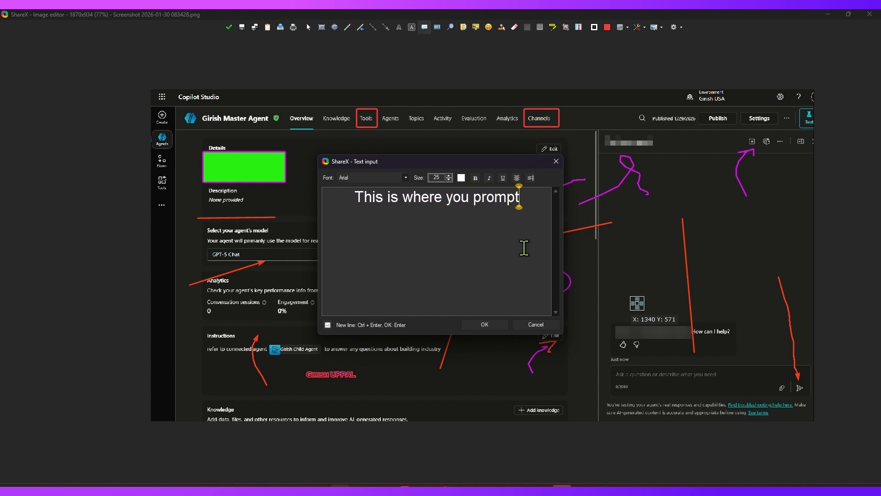
{"action": "type", "text": " agent"}
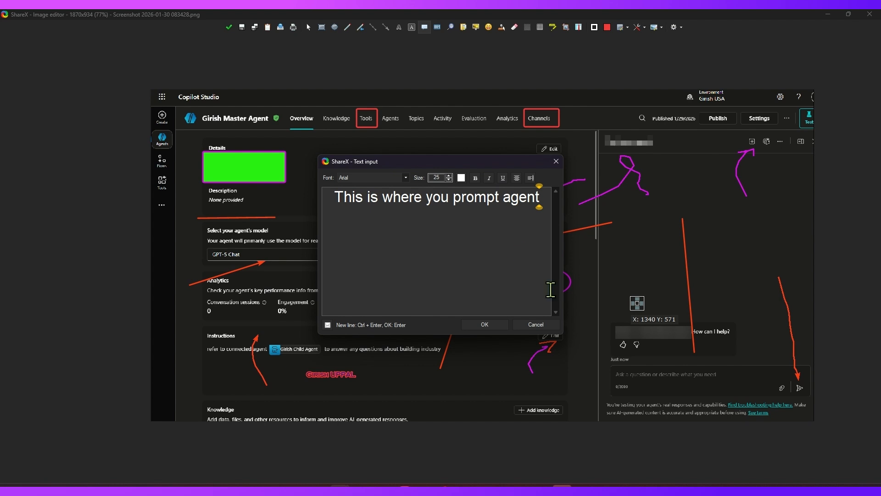
{"action": "left_click", "coordinate": [495, 327]}
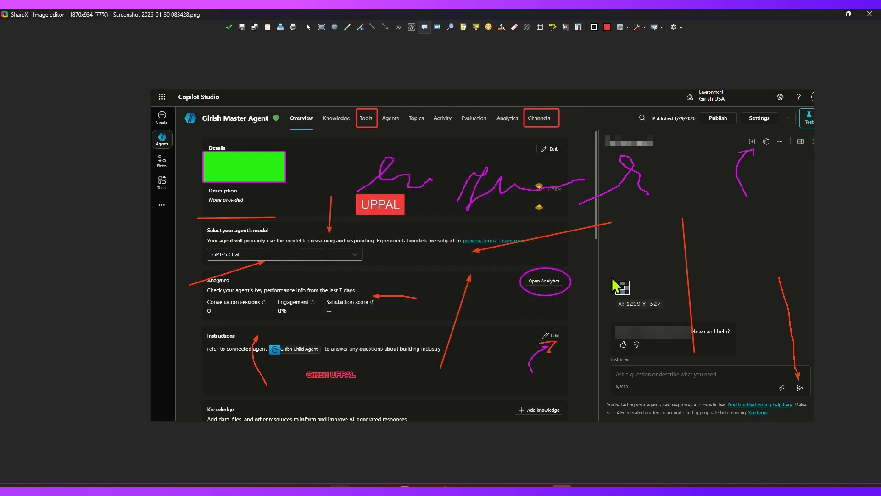
Step: Move the callout up and right and aim its tail at the 'How can I help?' message
{"action": "left_click", "coordinate": [625, 264]}
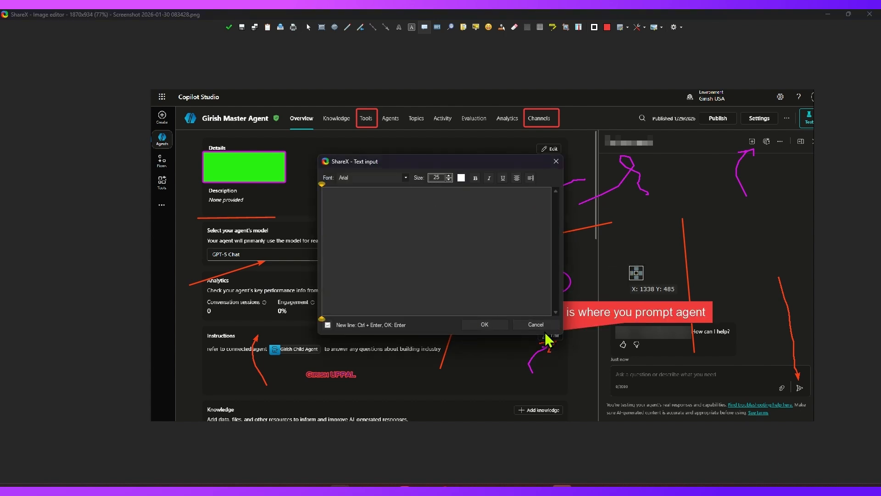
{"action": "left_click", "coordinate": [535, 324]}
{"action": "left_click_drag", "start_coordinate": [597, 317], "coordinate": [685, 301]}
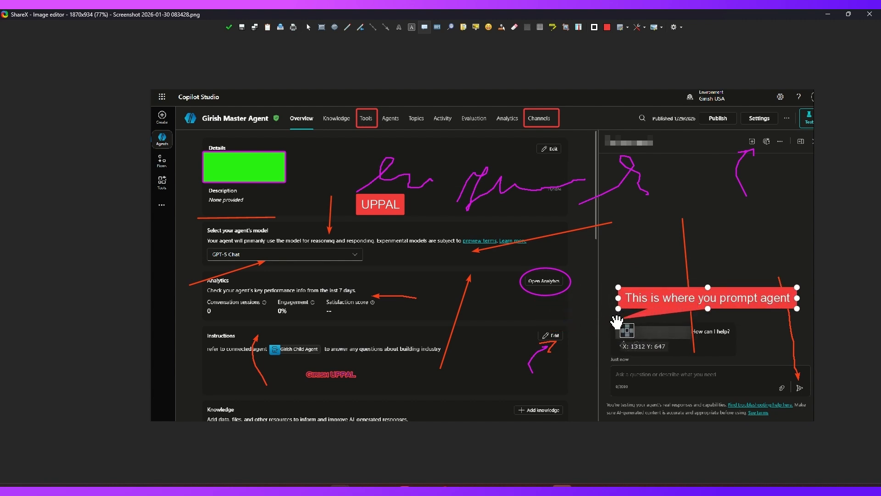
{"action": "left_click_drag", "start_coordinate": [618, 320], "coordinate": [641, 356]}
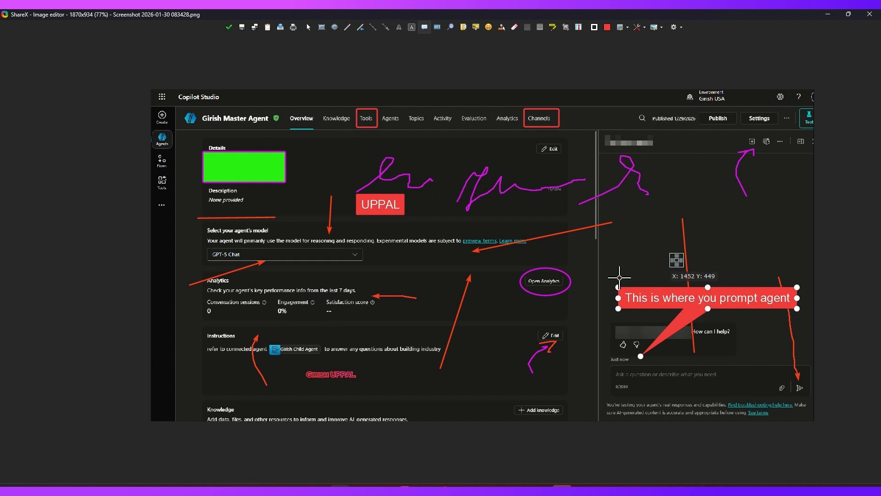
{"action": "left_click", "coordinate": [529, 150]}
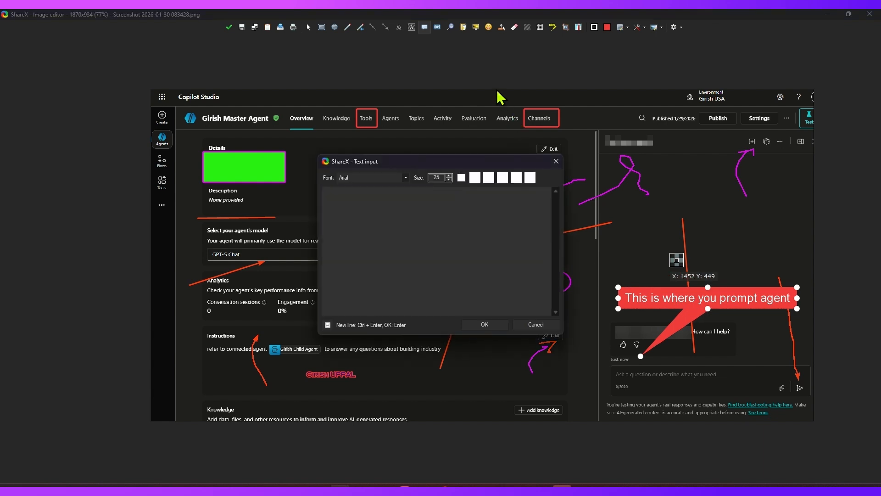
{"action": "left_click", "coordinate": [535, 324]}
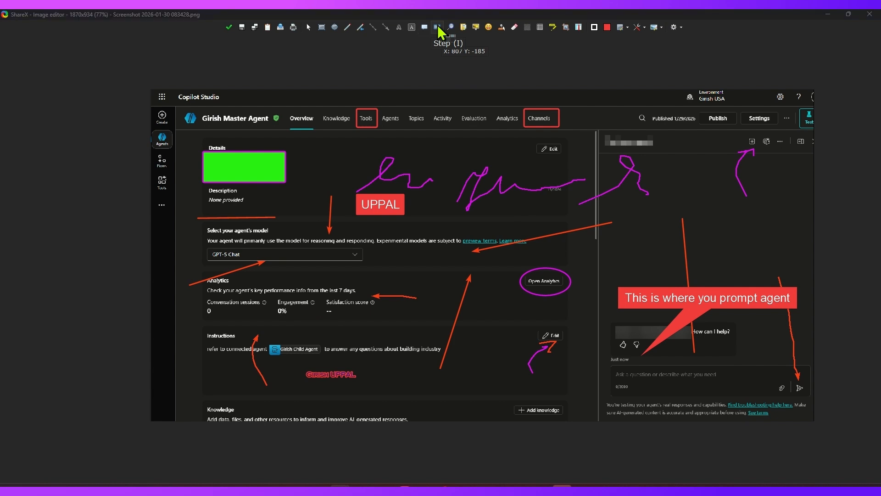
{"action": "left_click", "coordinate": [438, 27]}
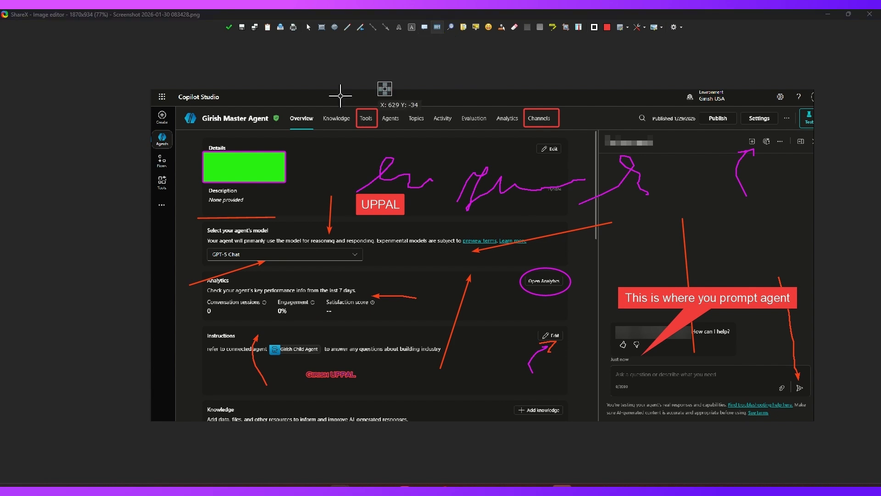
Step: Place step markers 1–4 by the agent name, Analytics line, chat message and send area
{"action": "left_click", "coordinate": [198, 110]}
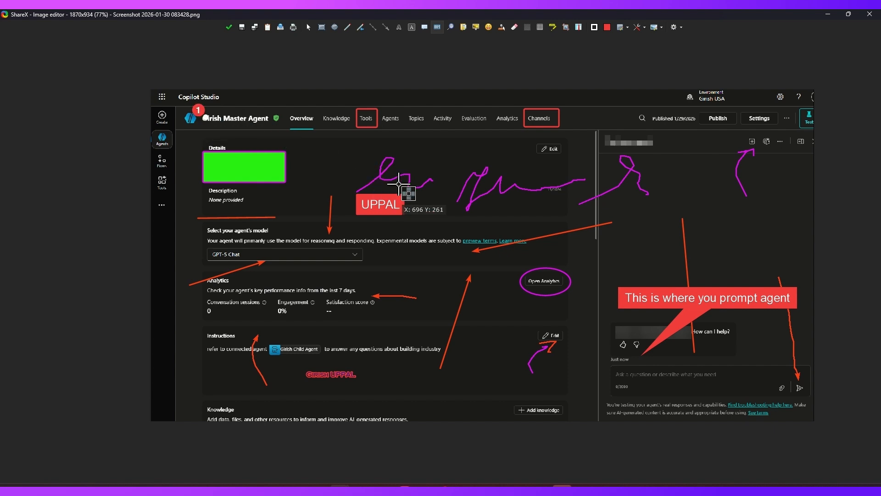
{"action": "left_click", "coordinate": [298, 286]}
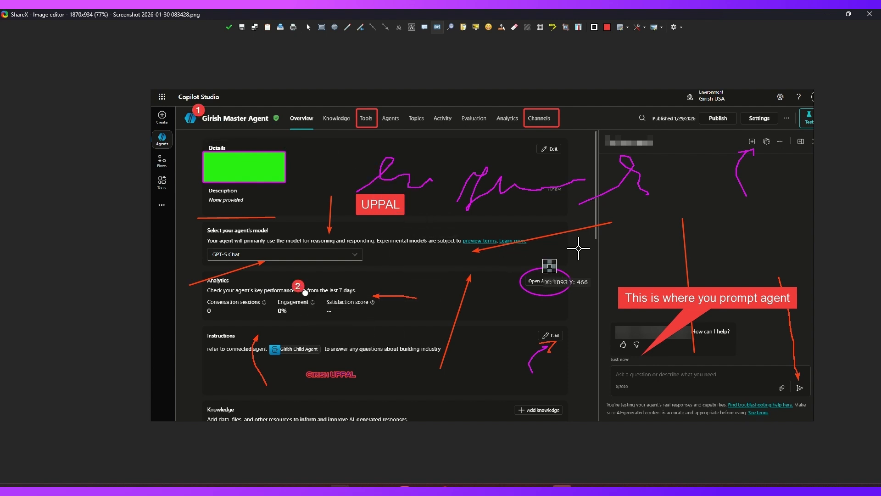
{"action": "left_click", "coordinate": [620, 349]}
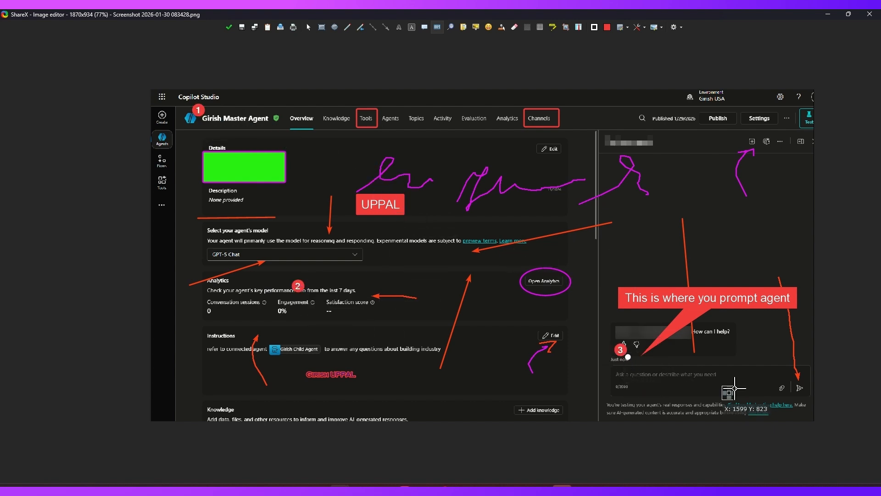
{"action": "left_click", "coordinate": [801, 393]}
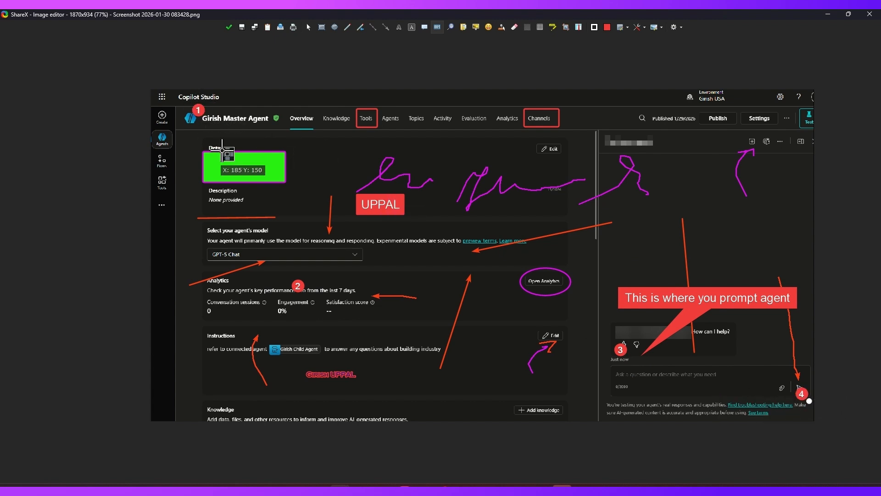
Step: Draw a magnifier circle over the Activity tab and set the fill colour to dark olive
{"action": "left_click", "coordinate": [452, 28]}
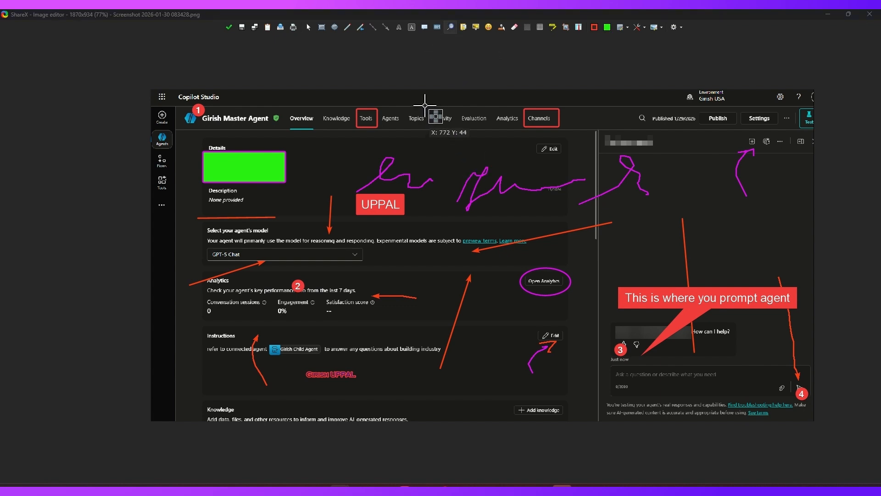
{"action": "mouse_move", "coordinate": [424, 106]}
{"action": "left_mouse_down"}
{"action": "mouse_move", "coordinate": [460, 143]}
{"action": "mouse_move", "coordinate": [443, 119]}
{"action": "left_mouse_up"}
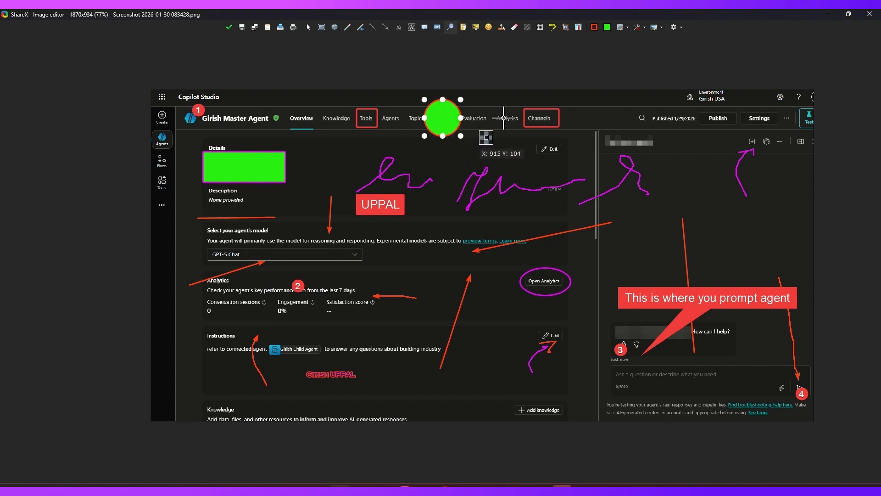
{"action": "left_click", "coordinate": [608, 29]}
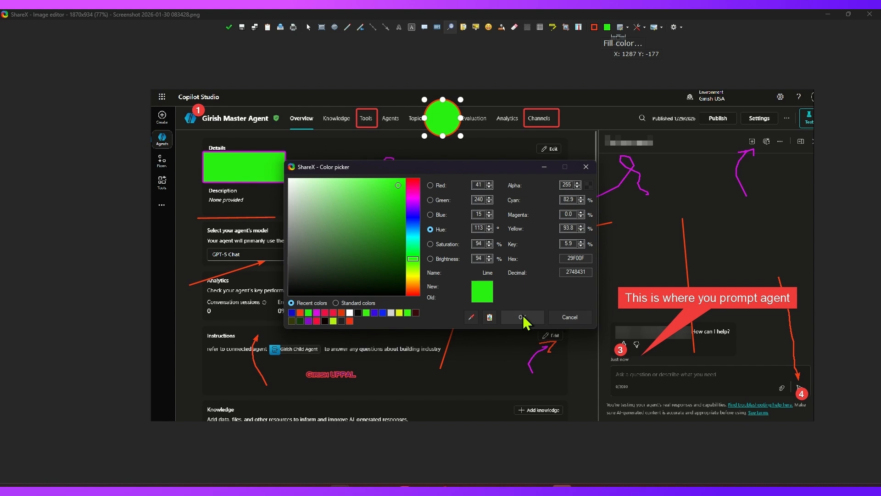
{"action": "left_click", "coordinate": [293, 321]}
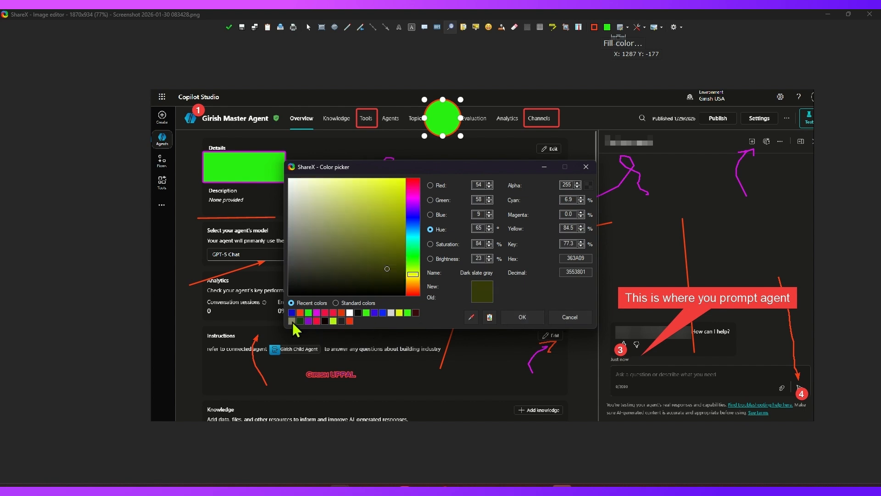
{"action": "left_click", "coordinate": [523, 318]}
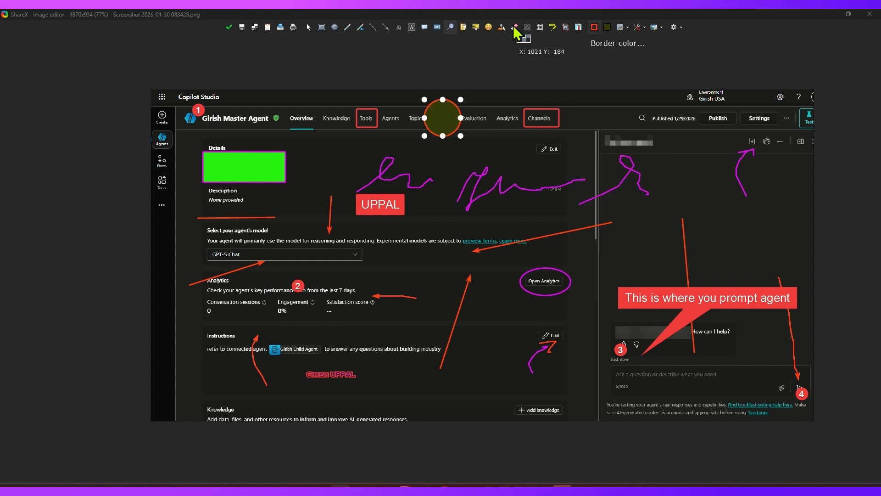
Step: Draw a second, larger magnifier circle near the bottom below Instructions
{"action": "left_click", "coordinate": [594, 27]}
{"action": "key", "text": "Escape"}
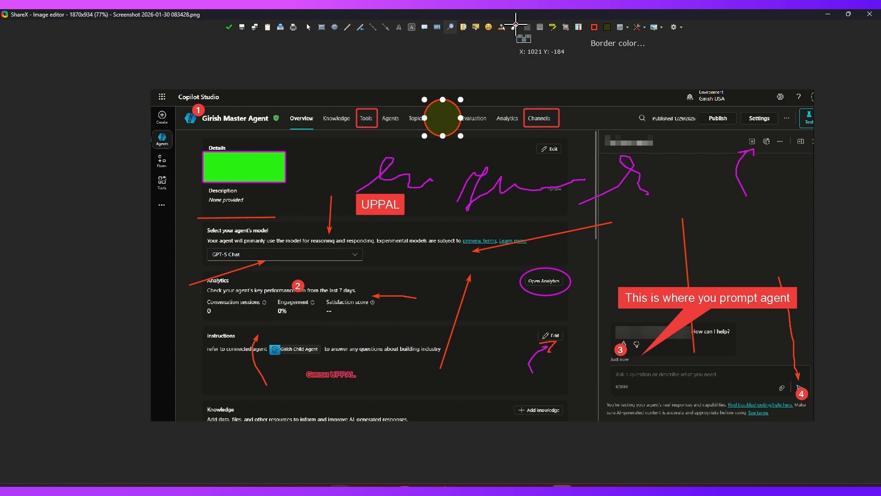
{"action": "left_click", "coordinate": [528, 28]}
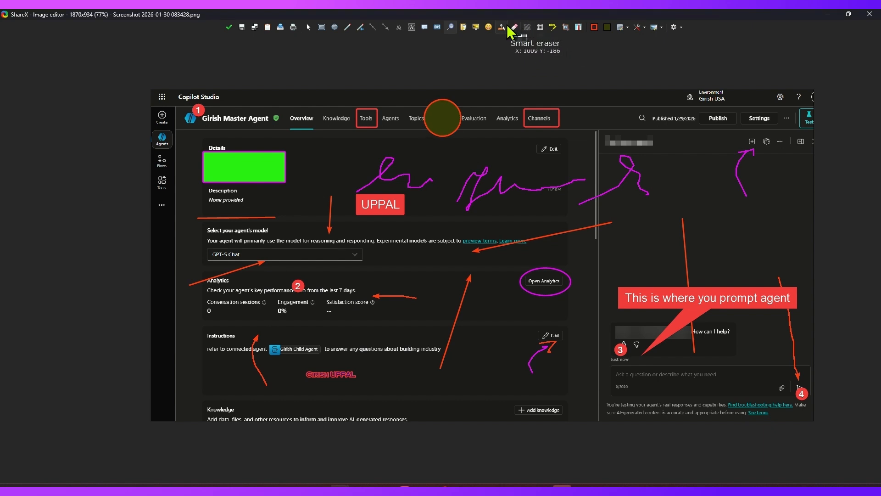
{"action": "left_click", "coordinate": [452, 26]}
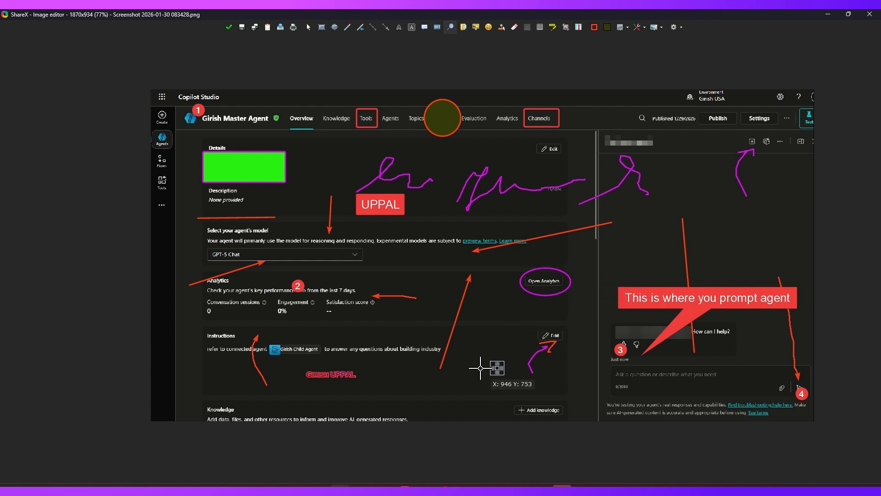
{"action": "left_click_drag", "start_coordinate": [489, 388], "coordinate": [615, 413]}
{"action": "left_click_drag", "start_coordinate": [547, 413], "coordinate": [554, 400]}
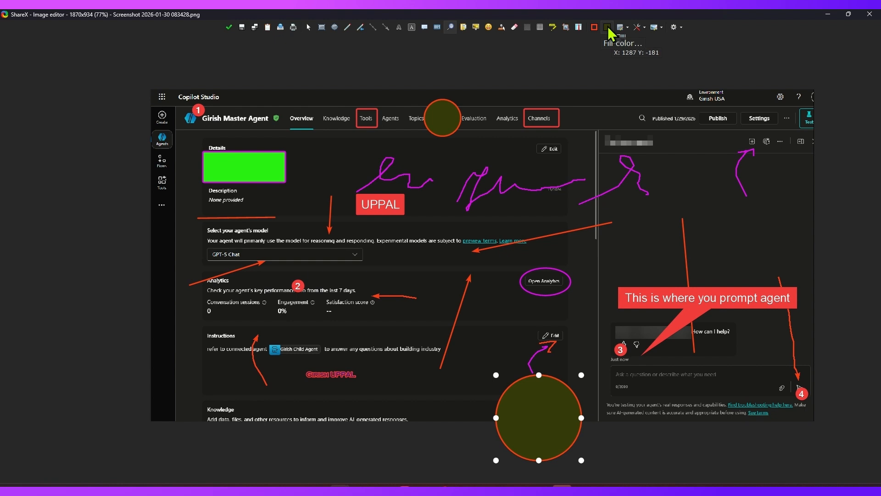
Step: Try sampling a red fill colour from the screen, then discard that fill change
{"action": "left_click", "coordinate": [628, 29]}
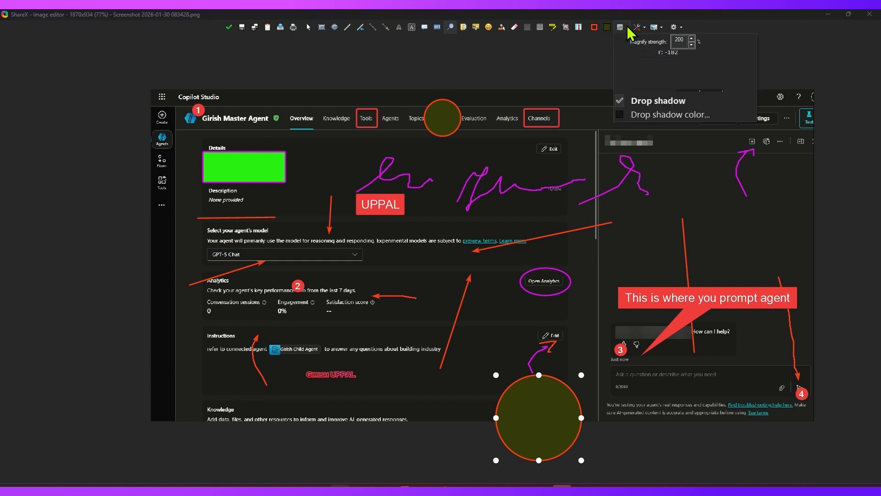
{"action": "left_click", "coordinate": [627, 27]}
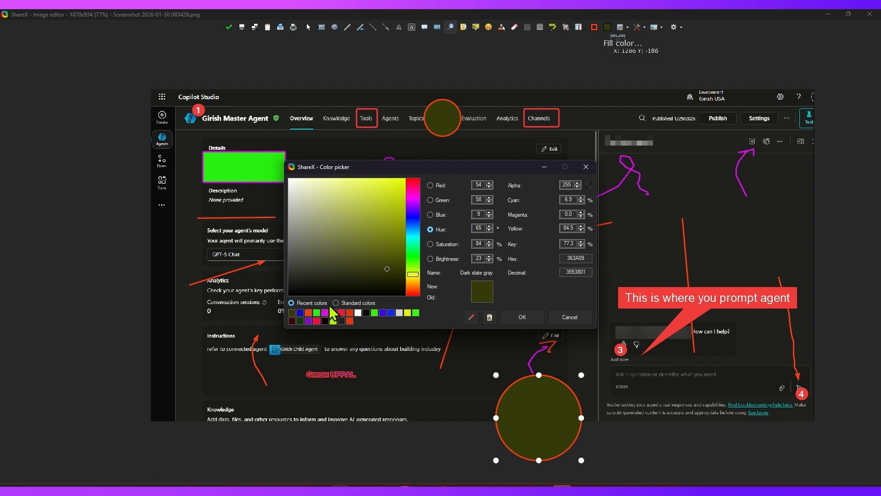
{"action": "left_click", "coordinate": [471, 317]}
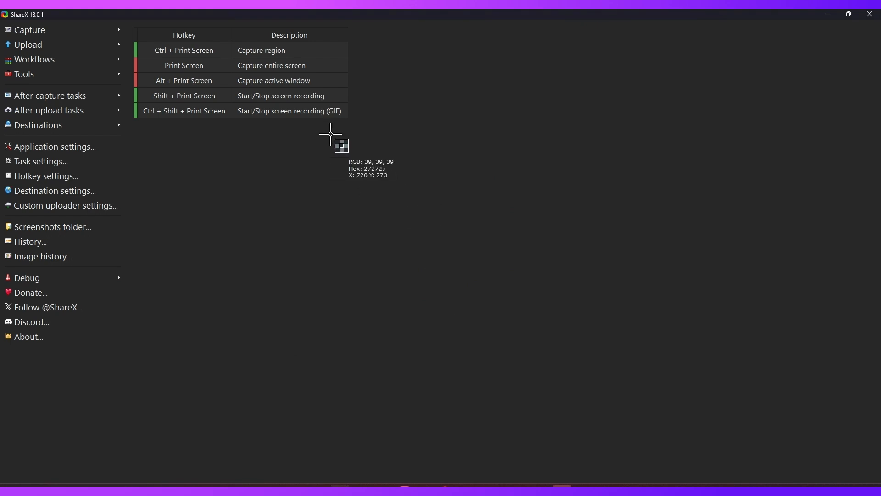
{"action": "left_click", "coordinate": [135, 78]}
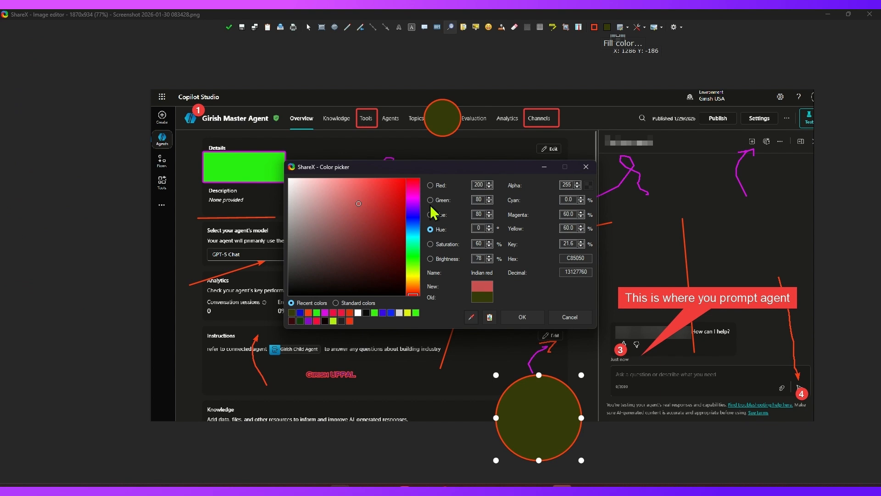
{"action": "left_click", "coordinate": [568, 317]}
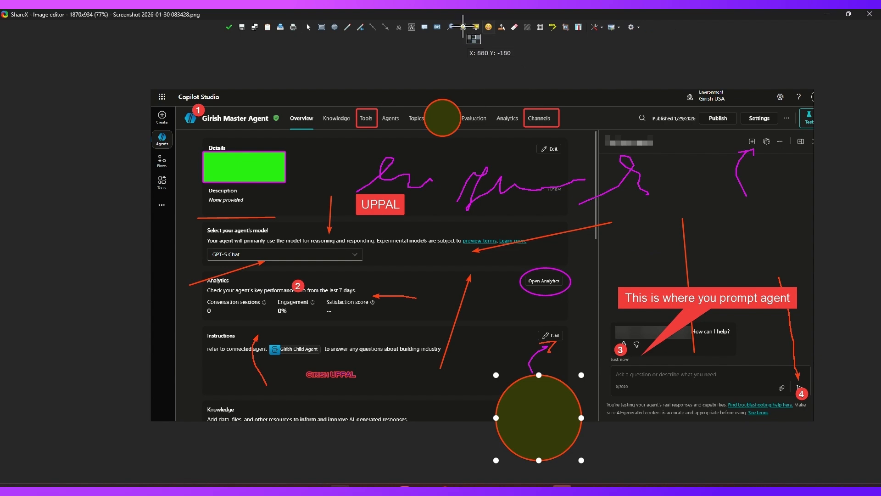
Step: Place a size-128 b1nzyblob2 cat sticker in the right-hand chat panel
{"action": "left_click", "coordinate": [488, 27]}
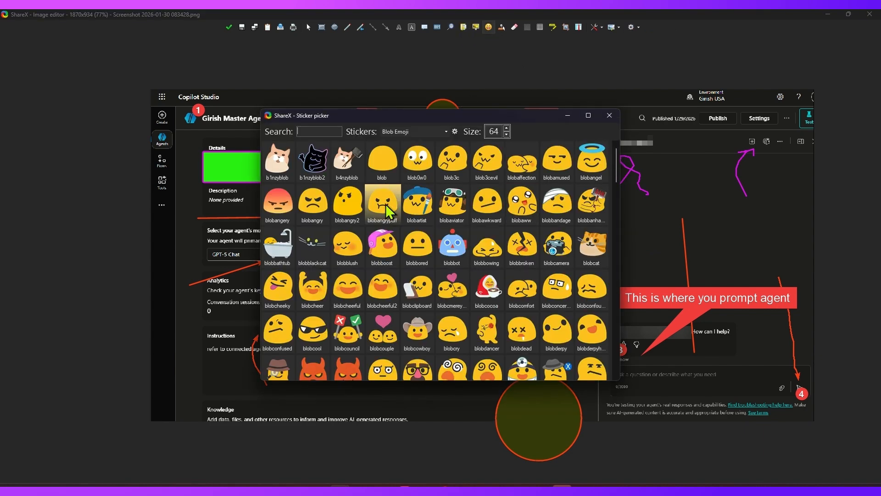
{"action": "left_click", "coordinate": [388, 250]}
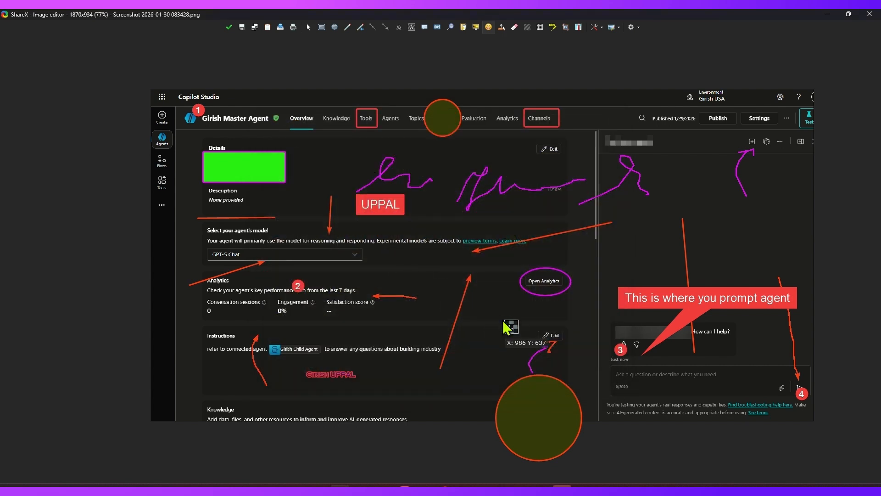
{"action": "left_click", "coordinate": [713, 208]}
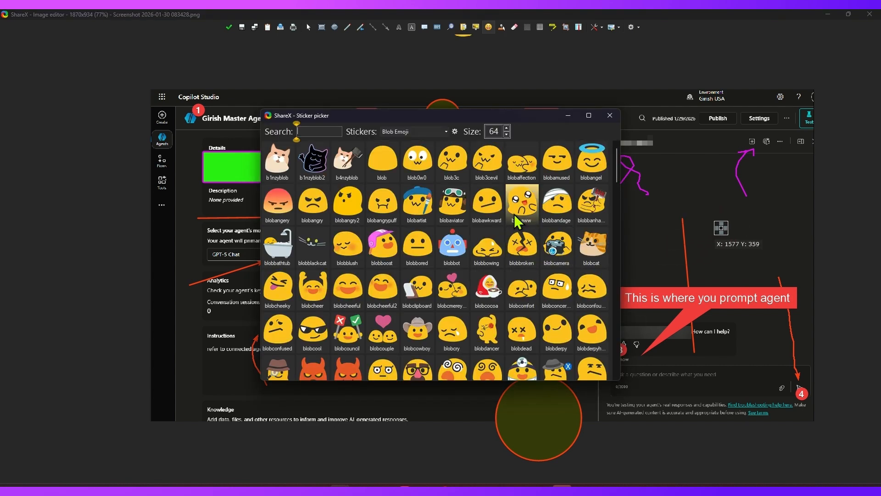
{"action": "left_click", "coordinate": [493, 208]}
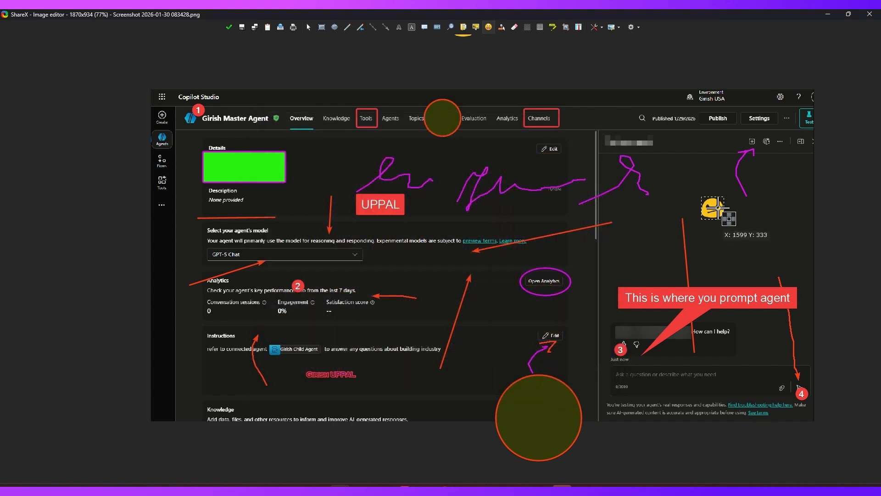
{"action": "double_click", "coordinate": [719, 211]}
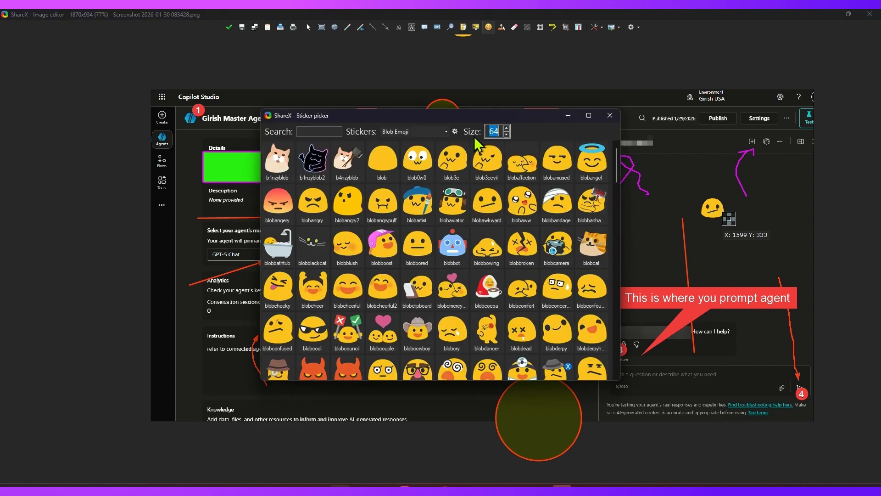
{"action": "type", "text": "28"}
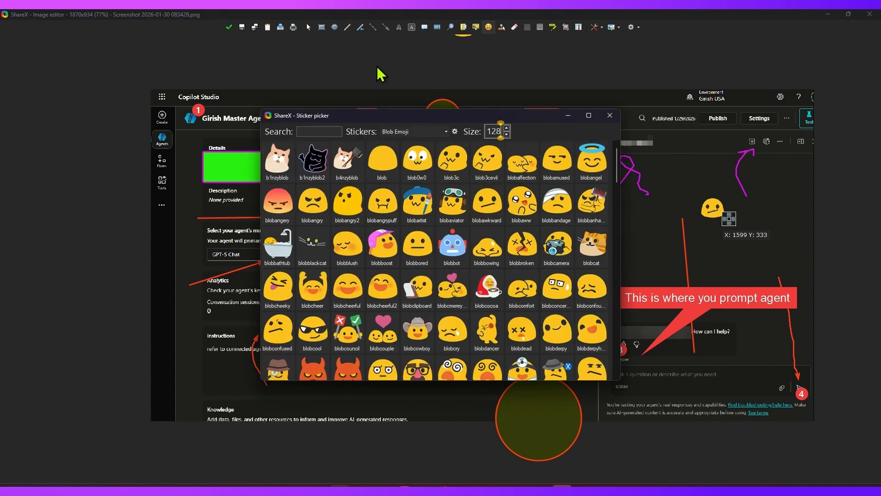
{"action": "left_click", "coordinate": [445, 133]}
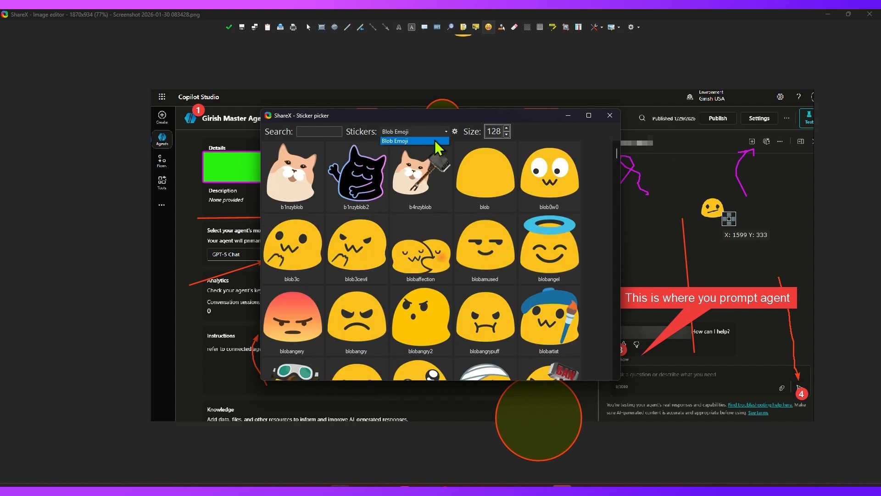
{"action": "left_click", "coordinate": [363, 185]}
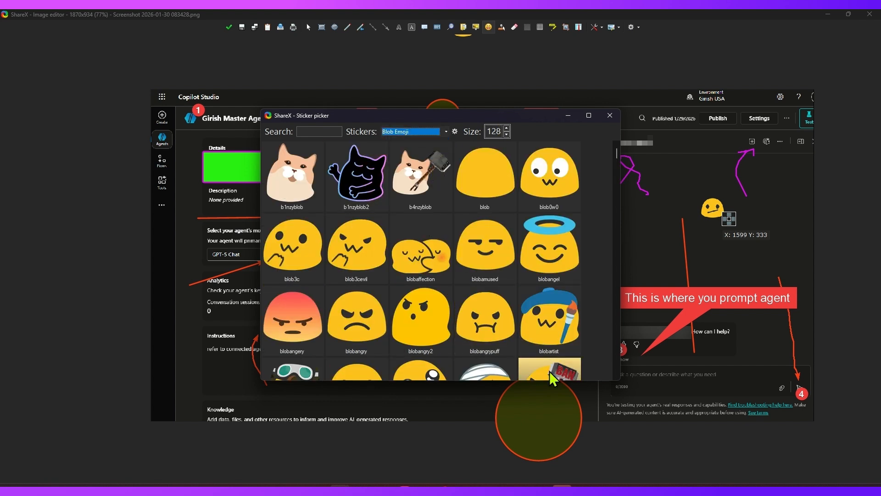
{"action": "left_click", "coordinate": [370, 183]}
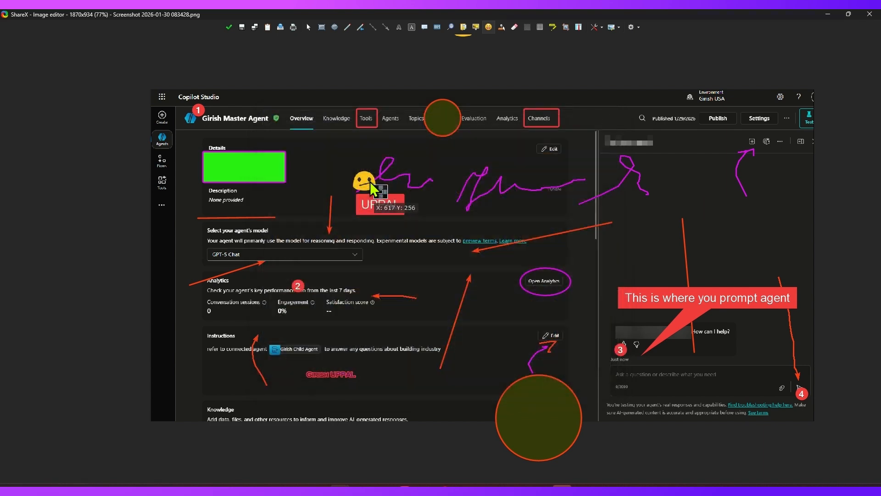
{"action": "left_click", "coordinate": [733, 232]}
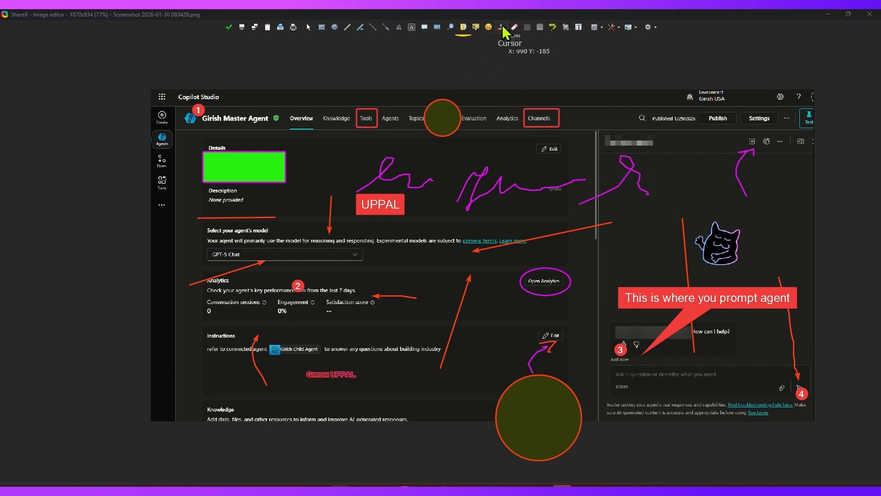
Step: Stamp five small cursor arrows around the scribble, model section, Analytics, Details and green box
{"action": "left_click", "coordinate": [503, 28]}
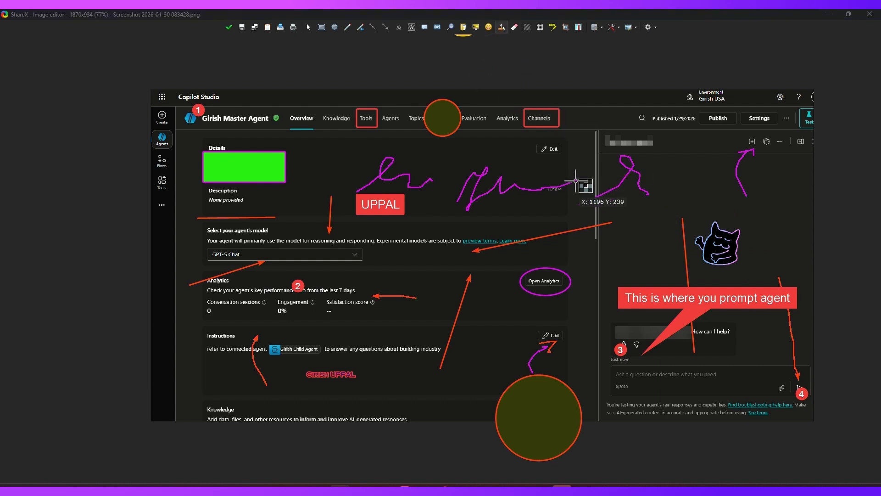
{"action": "left_click", "coordinate": [554, 193]}
{"action": "left_click", "coordinate": [436, 283]}
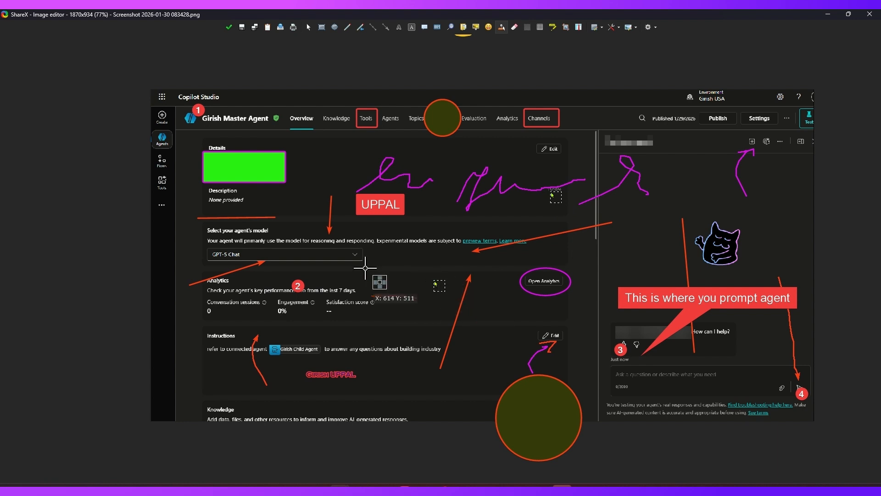
{"action": "left_click", "coordinate": [362, 269]}
{"action": "left_click", "coordinate": [294, 195]}
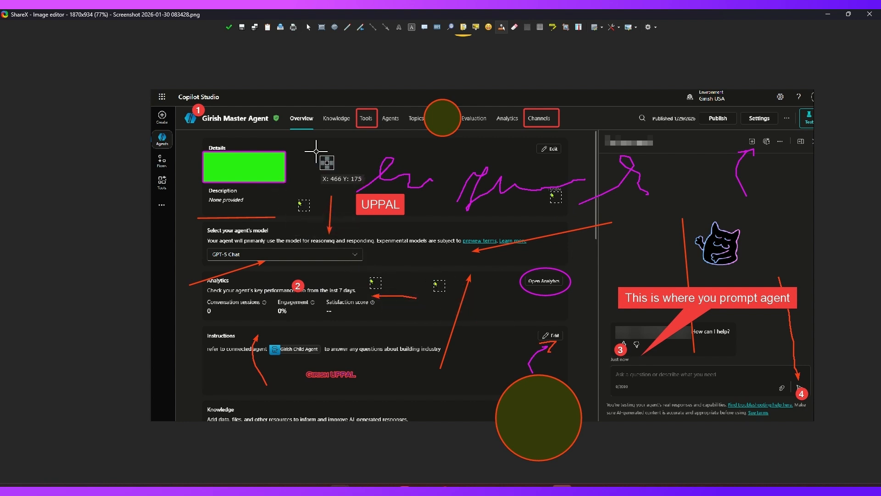
{"action": "left_click", "coordinate": [316, 151]}
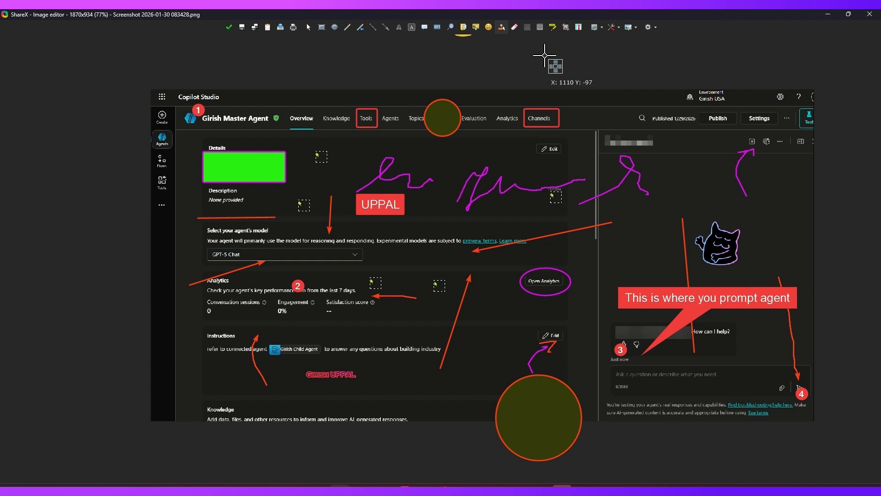
Step: Highlight 'reasoning and', 'agent will primarily' and the Instructions heading in yellow
{"action": "left_click", "coordinate": [552, 28]}
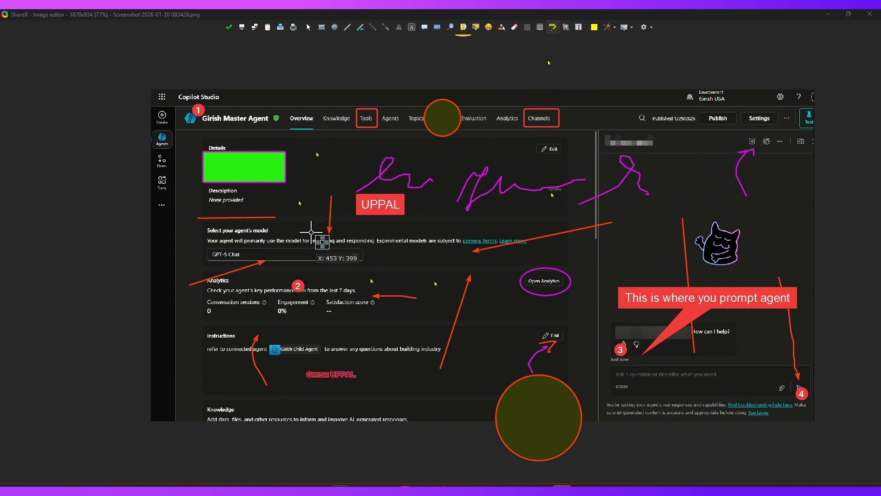
{"action": "left_click_drag", "start_coordinate": [350, 243], "coordinate": [350, 244]}
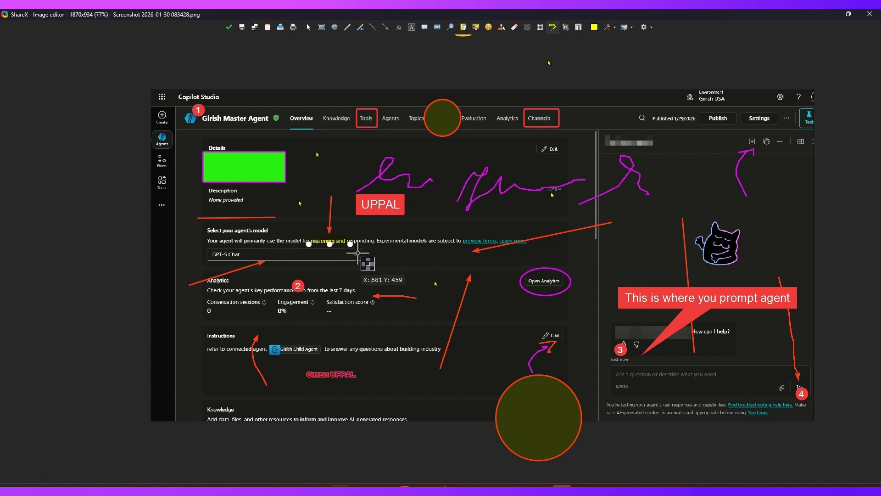
{"action": "left_click_drag", "start_coordinate": [219, 235], "coordinate": [272, 245]}
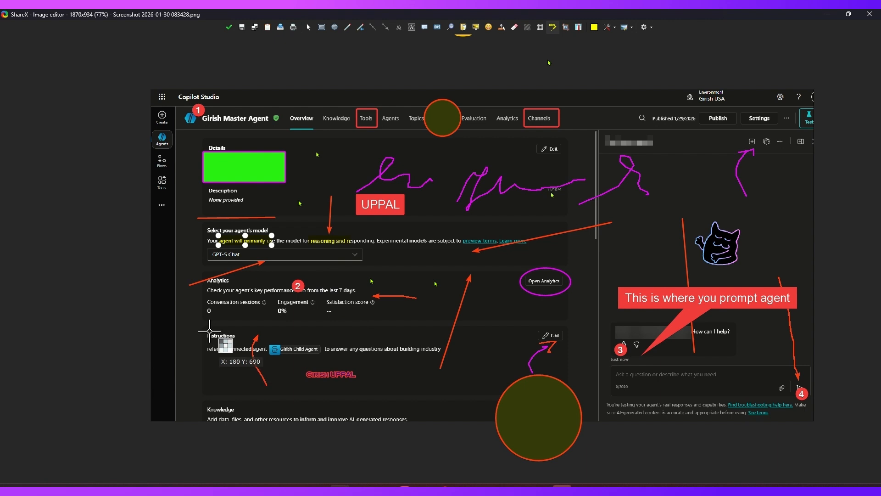
{"action": "left_click_drag", "start_coordinate": [206, 330], "coordinate": [244, 338]}
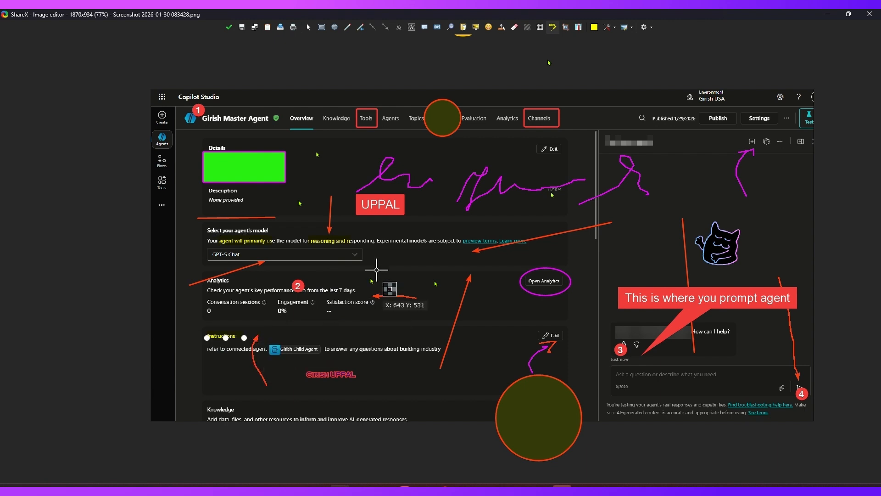
Step: Crop the annotated screenshot to a 1386x634 area
{"action": "left_click", "coordinate": [566, 27]}
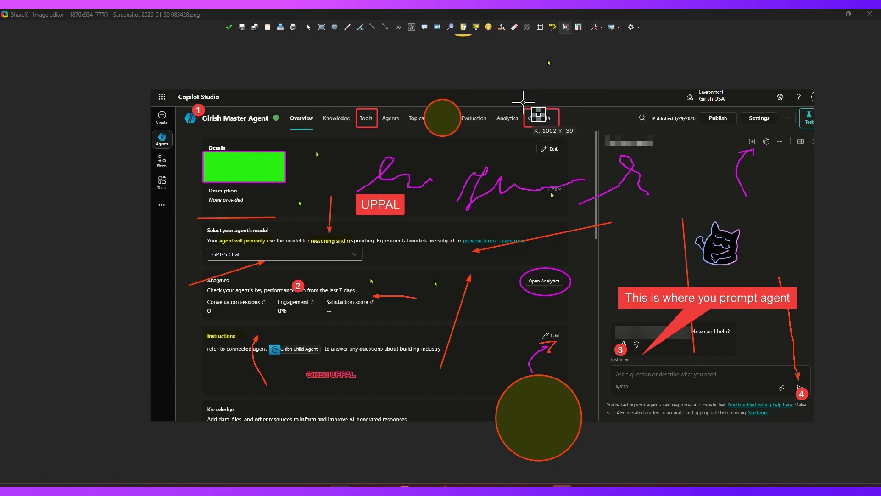
{"action": "left_click_drag", "start_coordinate": [238, 102], "coordinate": [729, 326]}
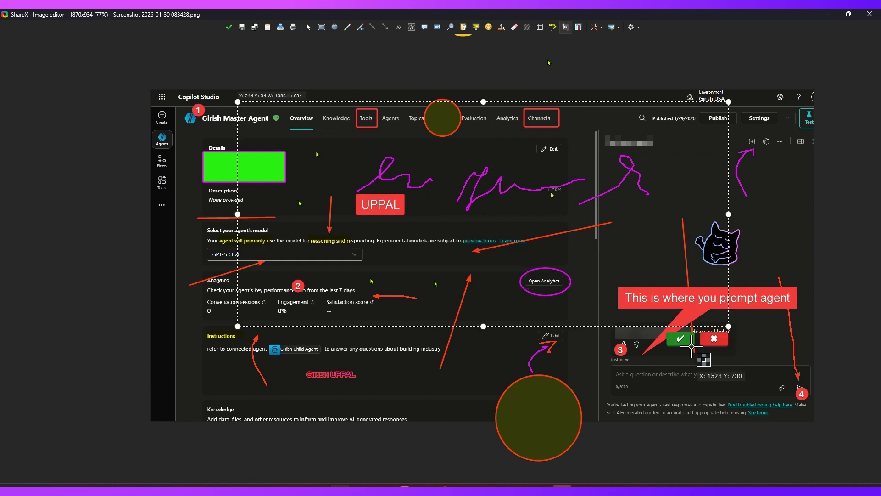
{"action": "left_click", "coordinate": [680, 339]}
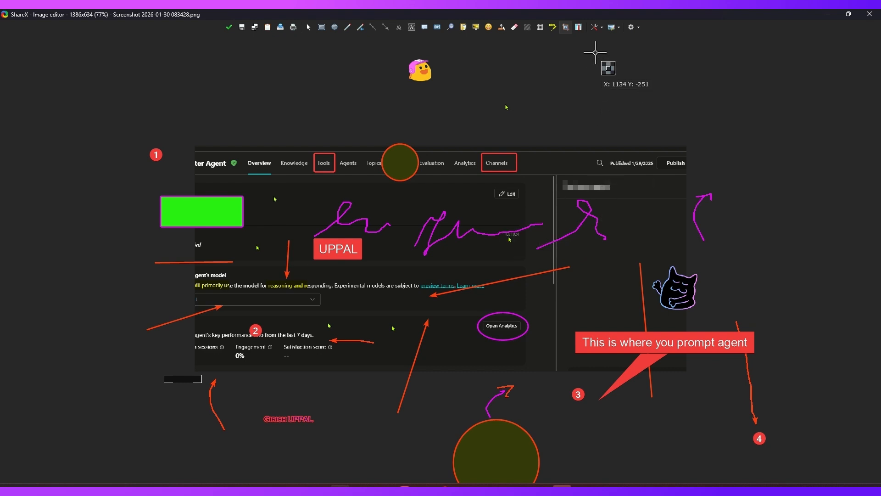
Step: Cut a vertical strip out of the right side, leaving an 804x634 image
{"action": "left_click", "coordinate": [579, 29]}
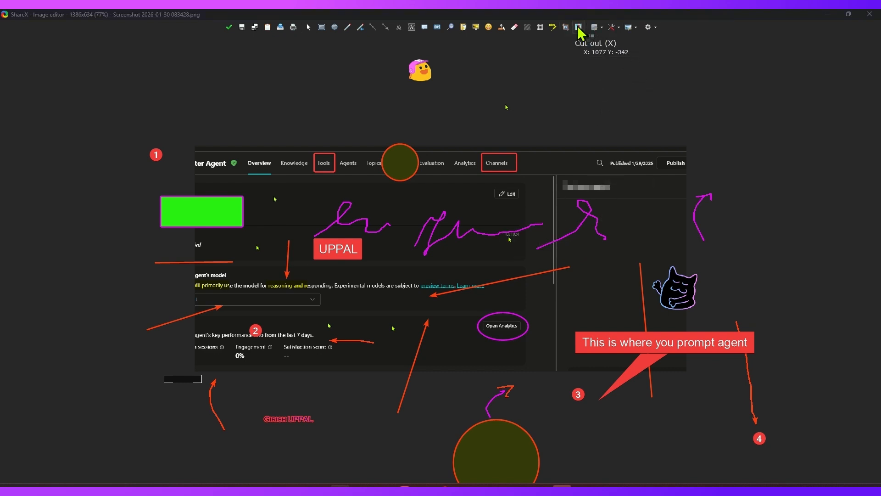
{"action": "left_click_drag", "start_coordinate": [425, 181], "coordinate": [633, 331]}
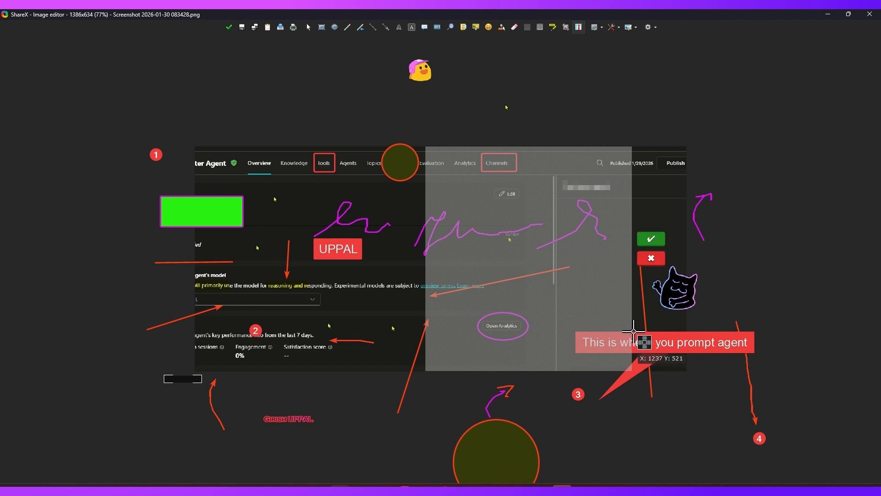
{"action": "left_click", "coordinate": [650, 238]}
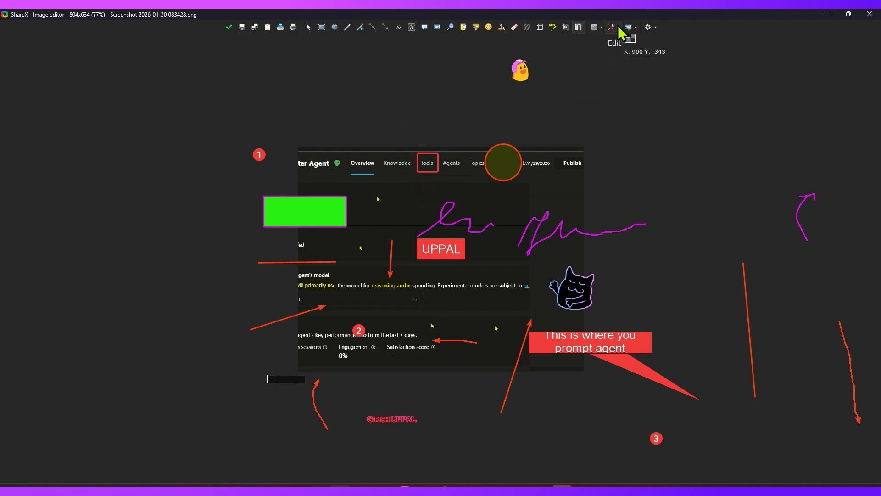
{"action": "left_click", "coordinate": [634, 28]}
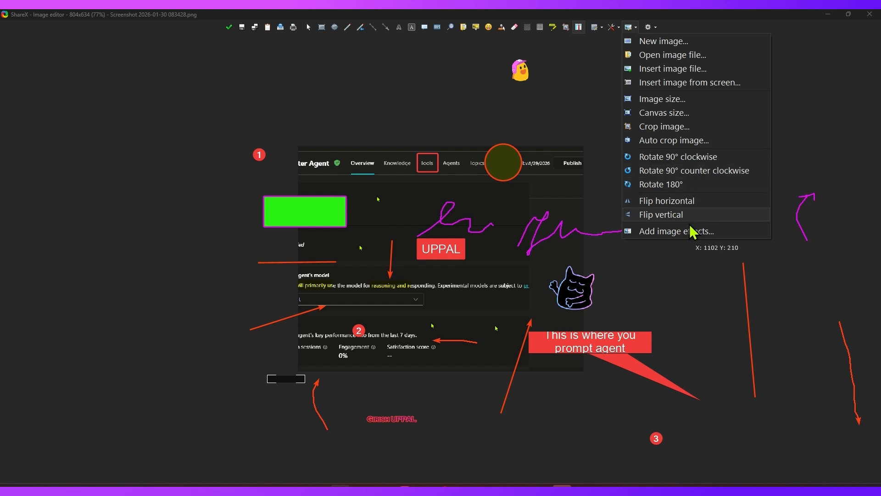
{"action": "left_click", "coordinate": [617, 27]}
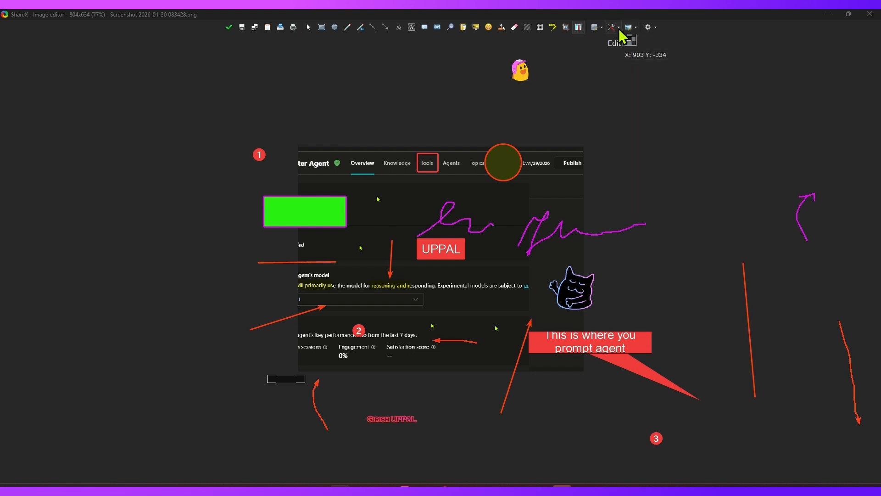
{"action": "left_click", "coordinate": [618, 28]}
{"action": "left_click", "coordinate": [618, 28]}
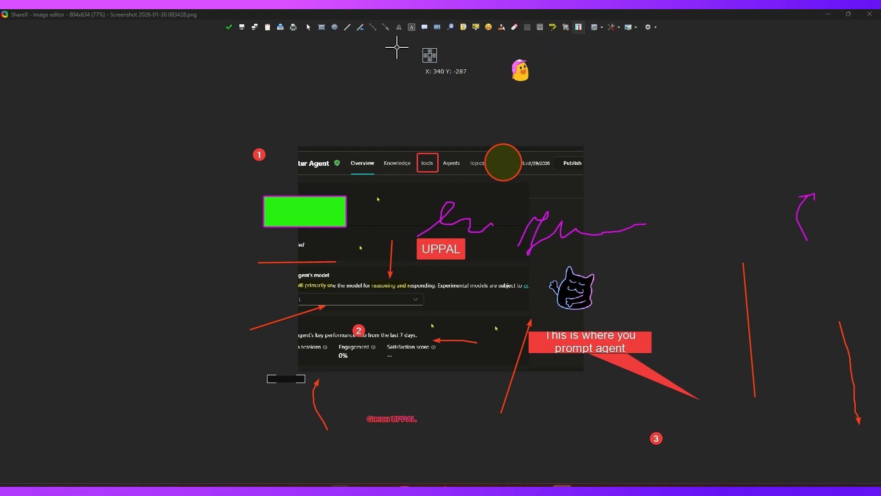